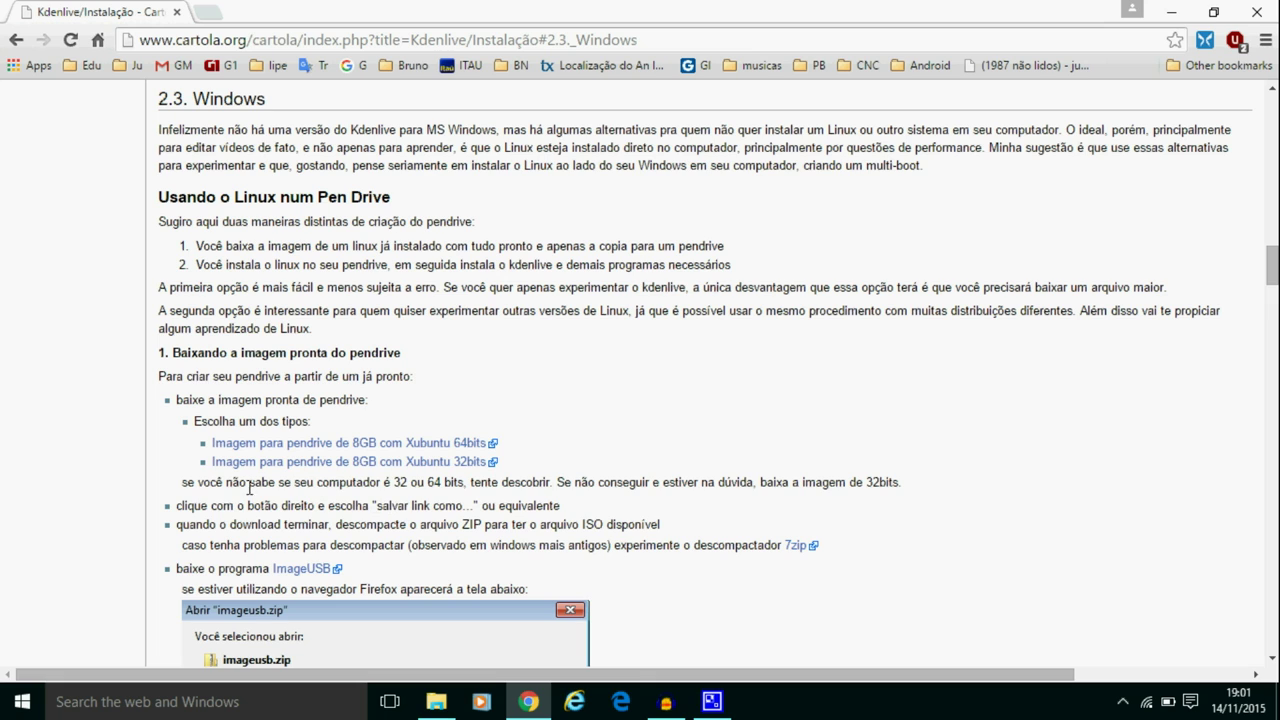
click(363, 463)
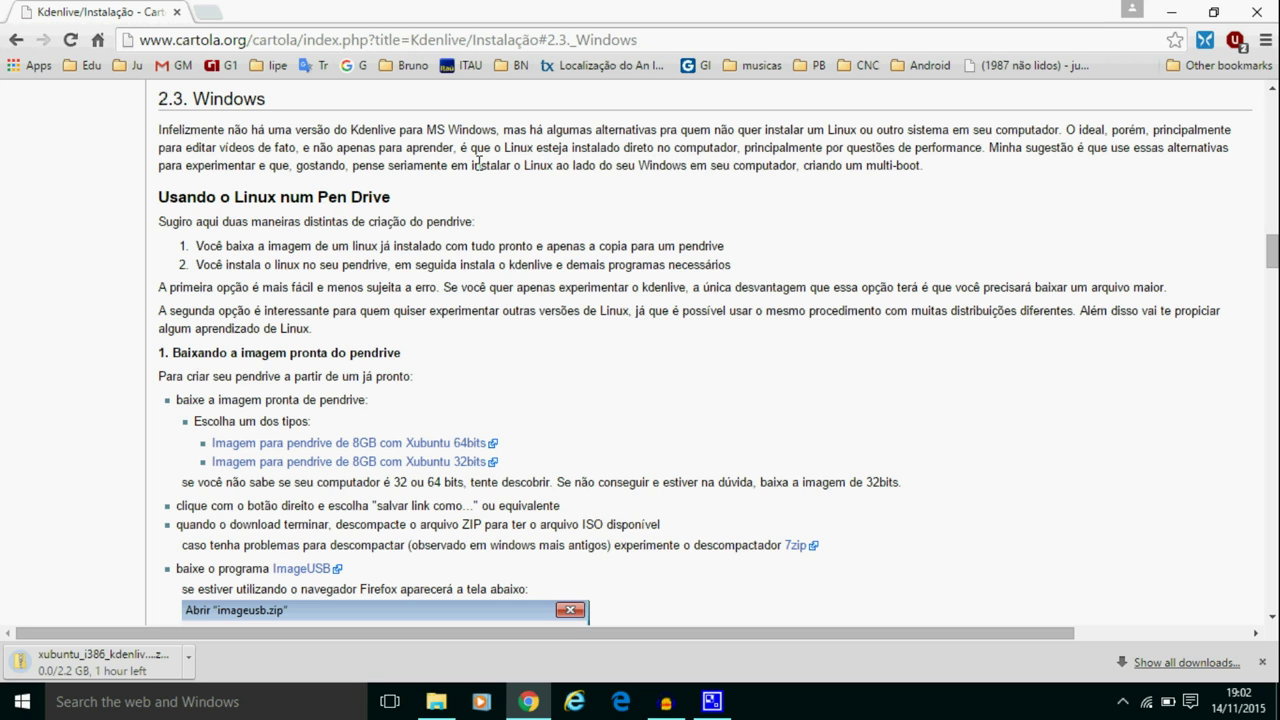
key(ctrl+j)
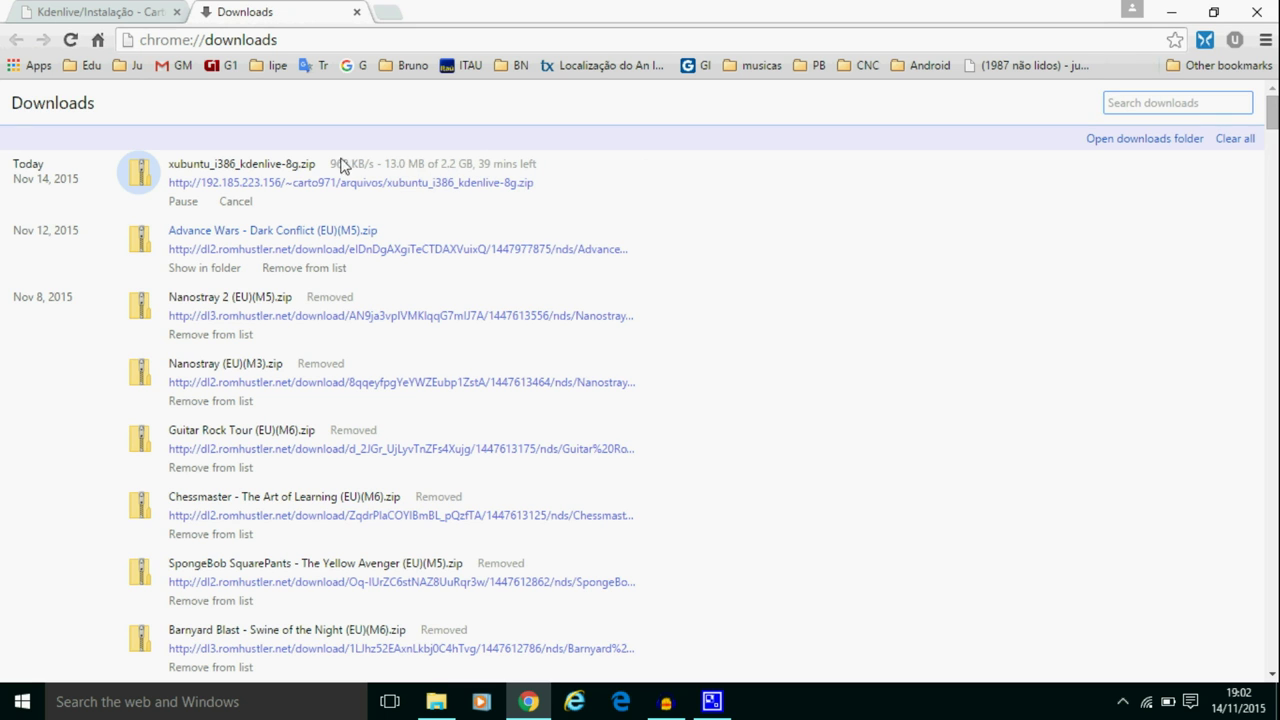
click(236, 201)
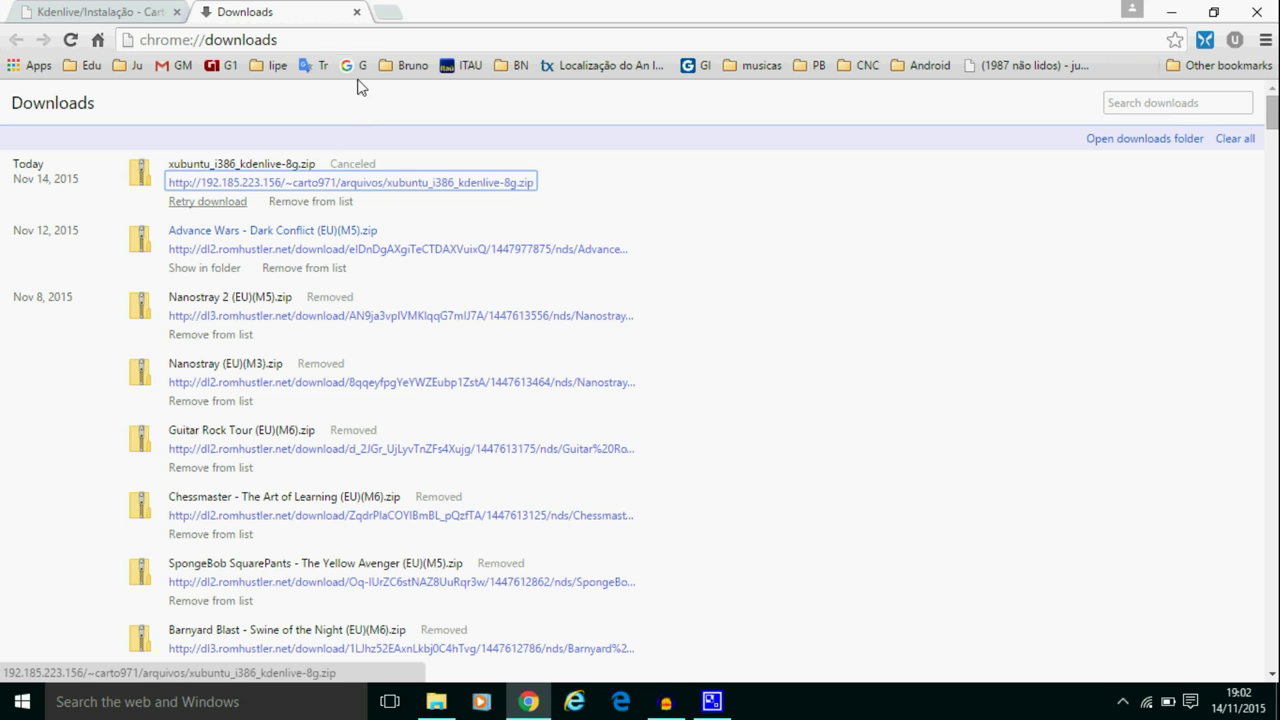
click(326, 203)
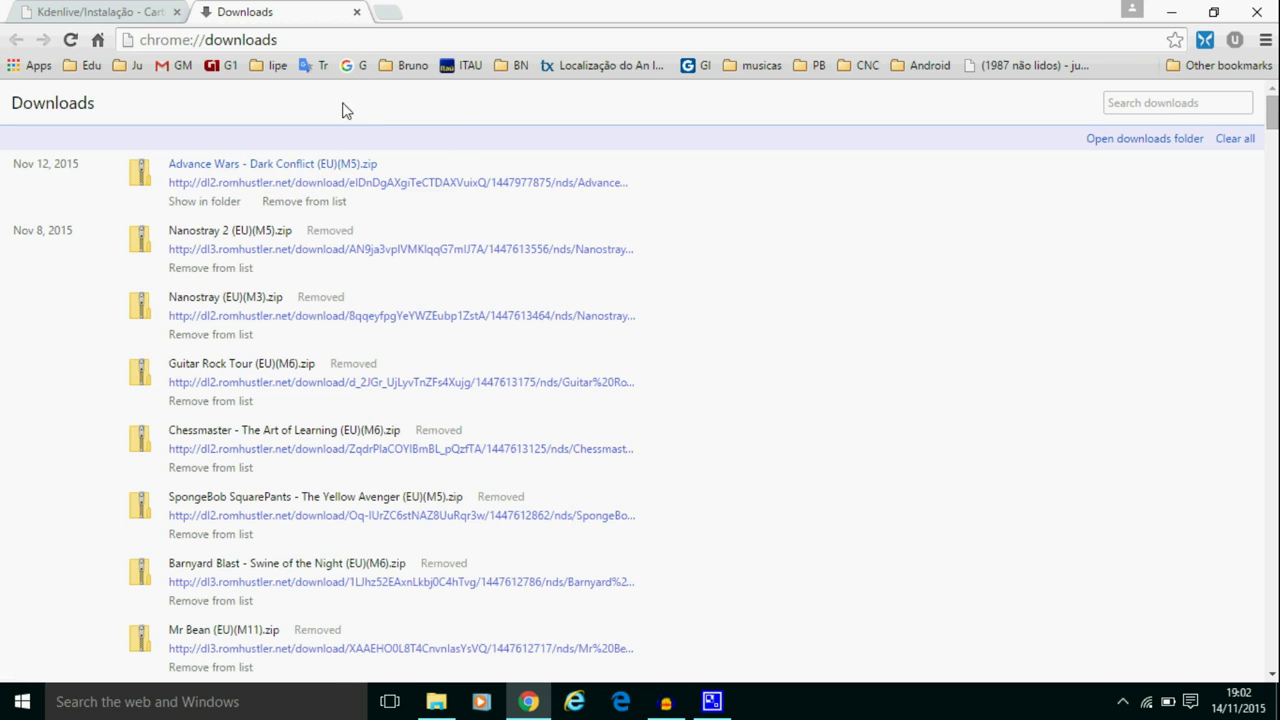
click(356, 12)
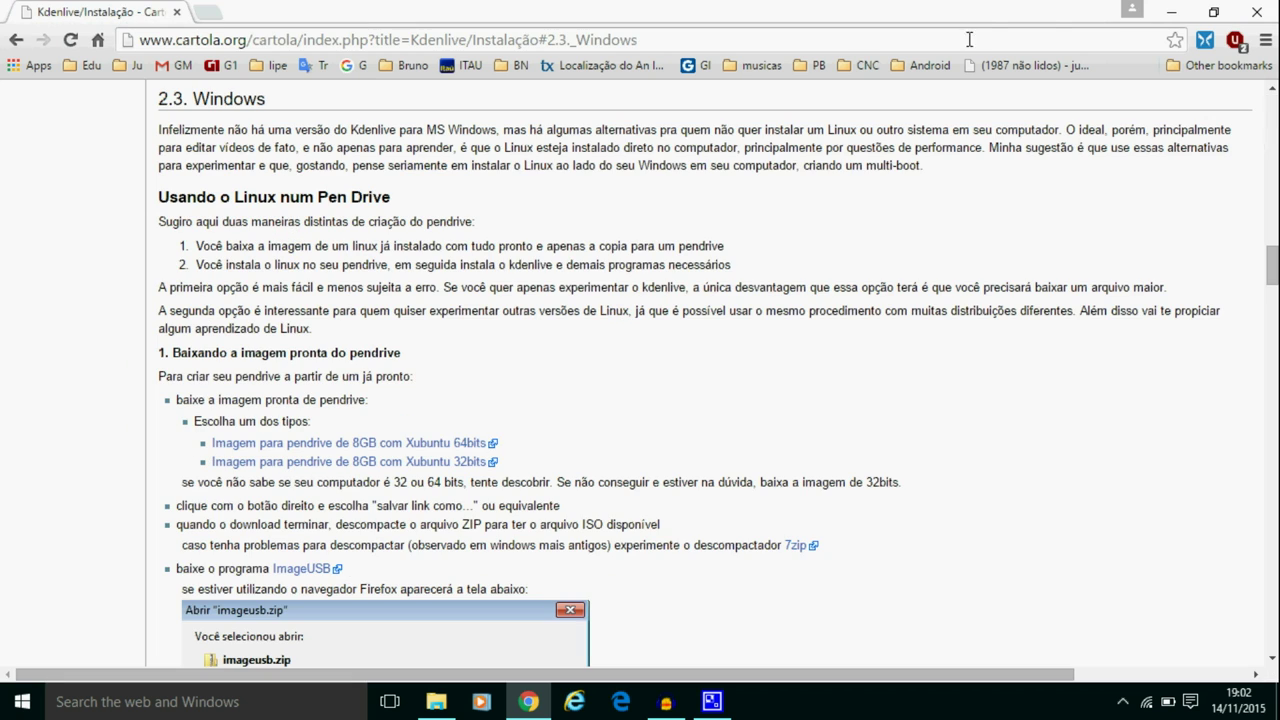
Minimize the browser and permanently delete teste.avi from the desktop
click(1171, 12)
click(1174, 10)
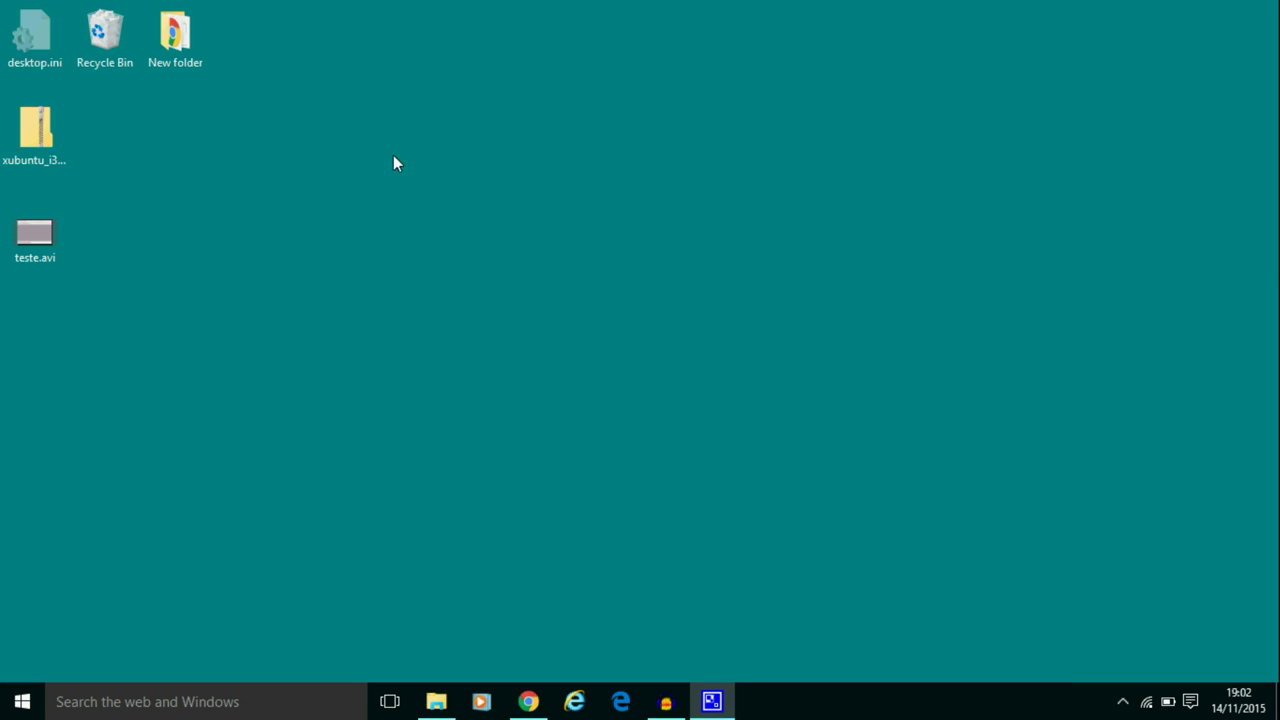
click(37, 231)
key(shift+Delete)
click(714, 403)
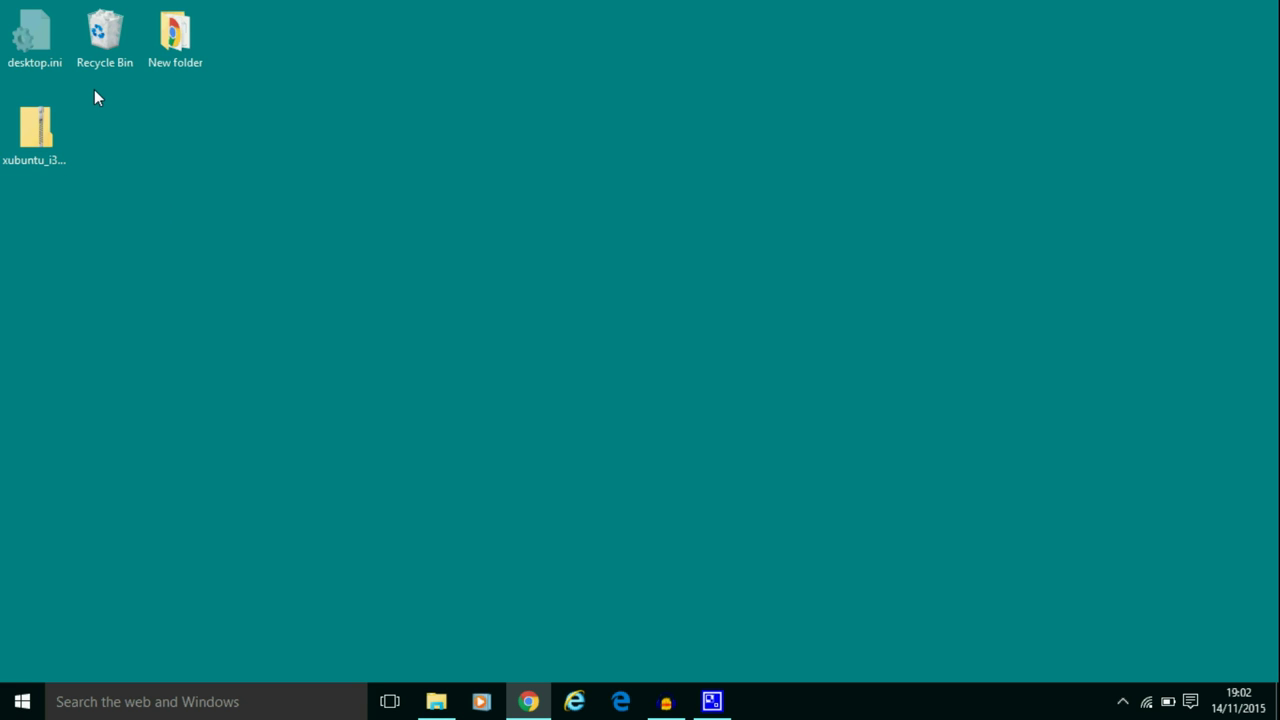
Copy xubuntu_i386_kdenlive-8g.iso from the zip archive onto the desktop and place it below New folder
click(42, 125)
mouse_move(42, 143)
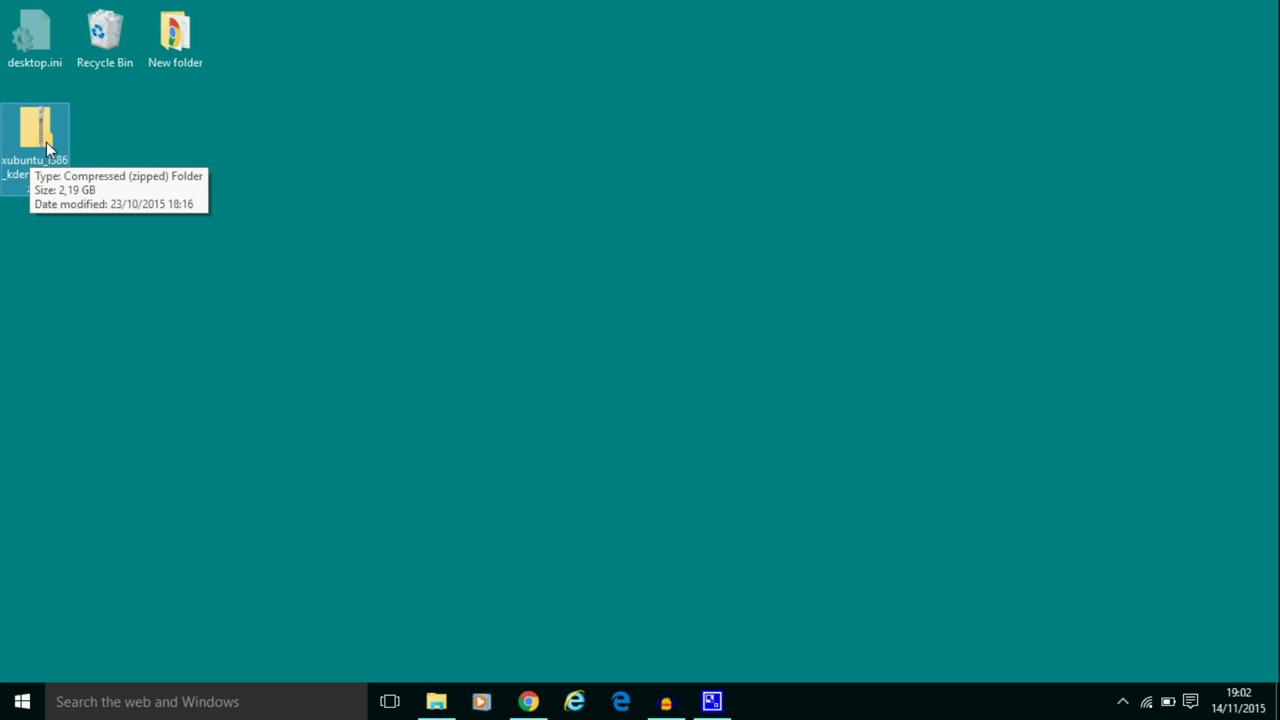
double_click(46, 142)
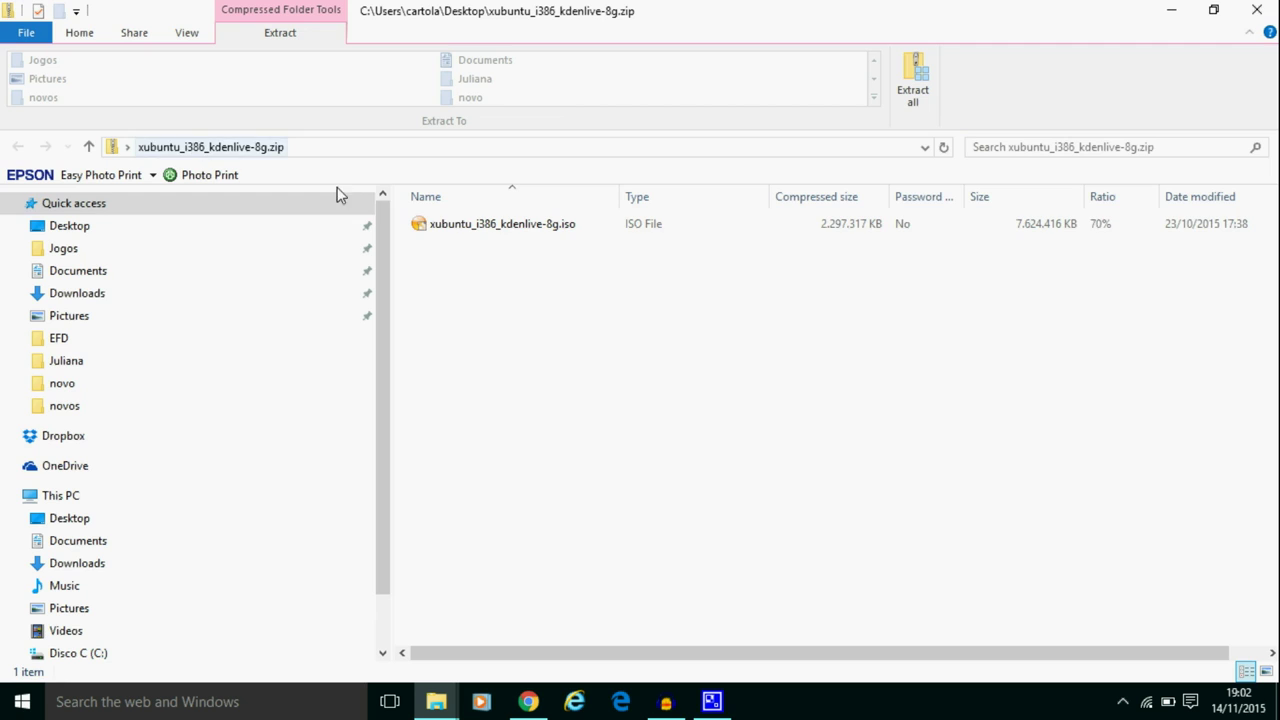
click(470, 231)
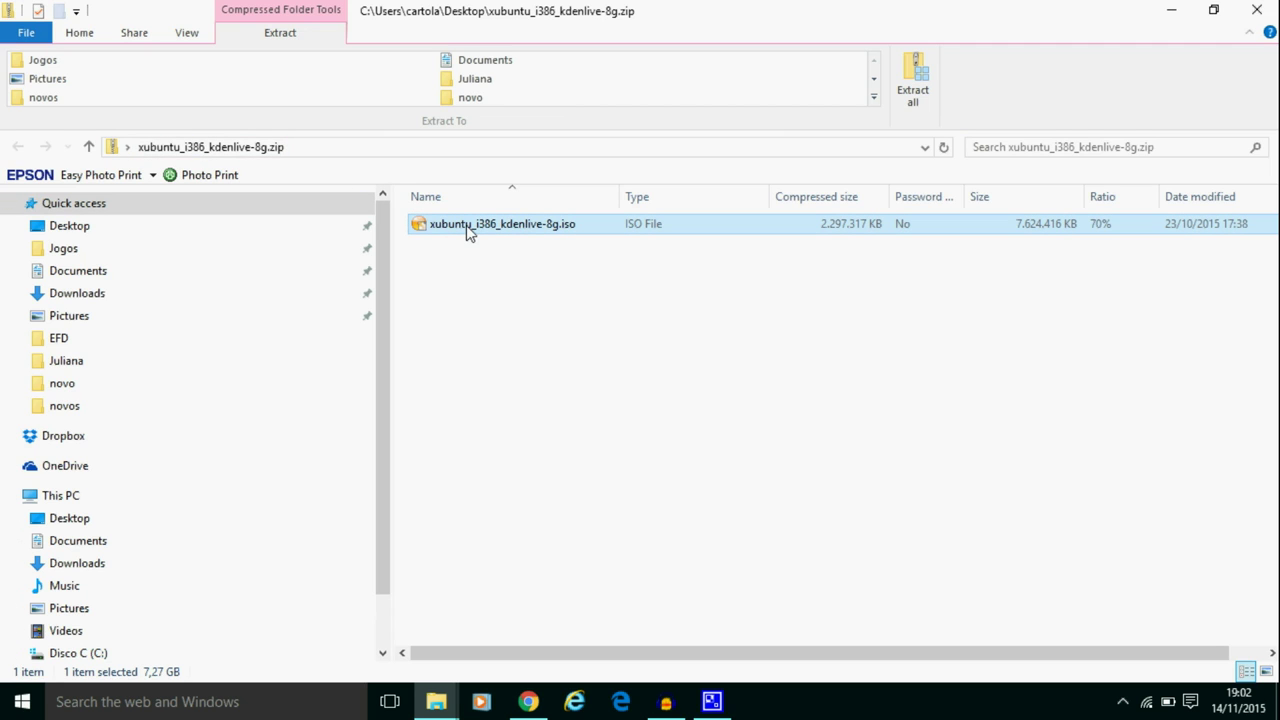
click(1171, 10)
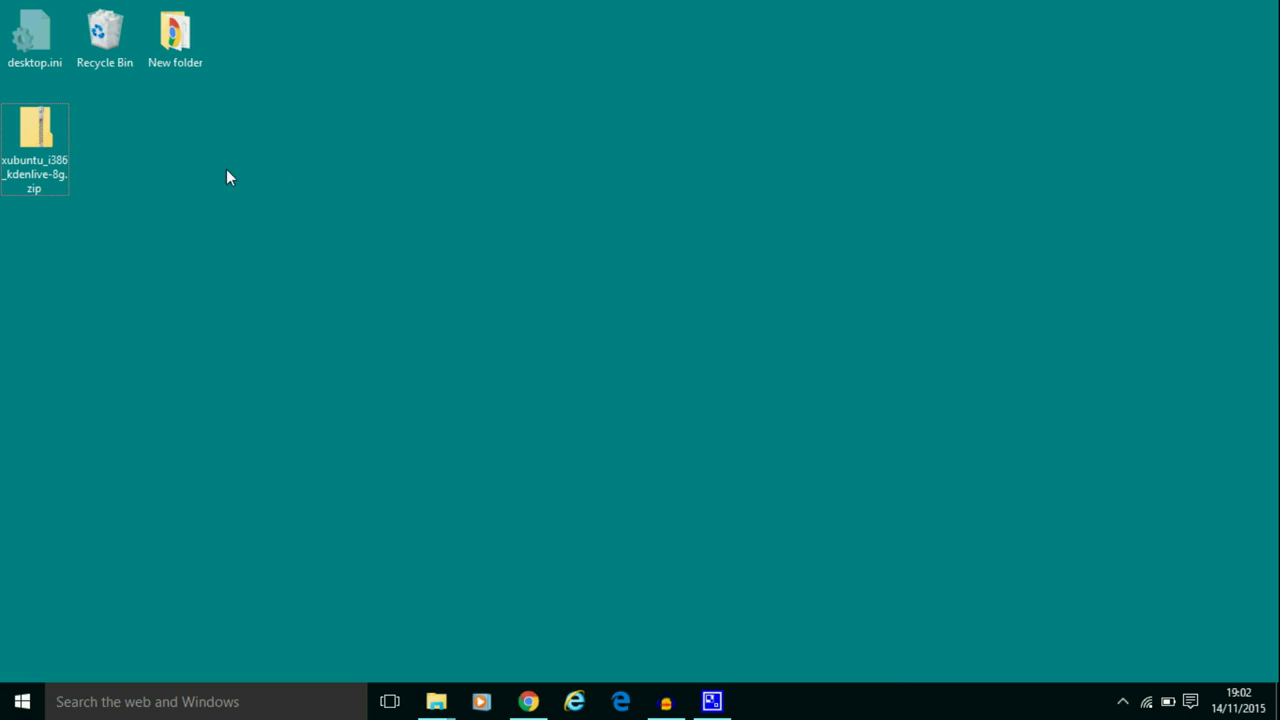
key(ctrl+v)
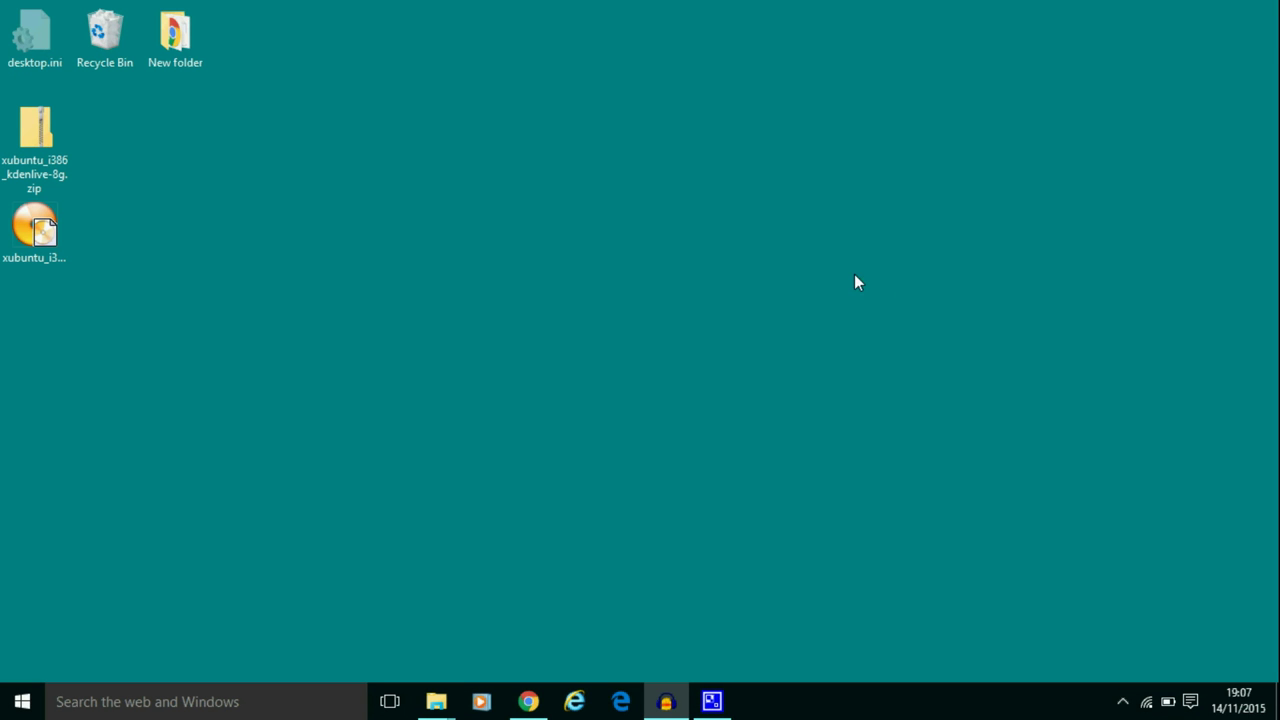
drag(35, 228, 181, 127)
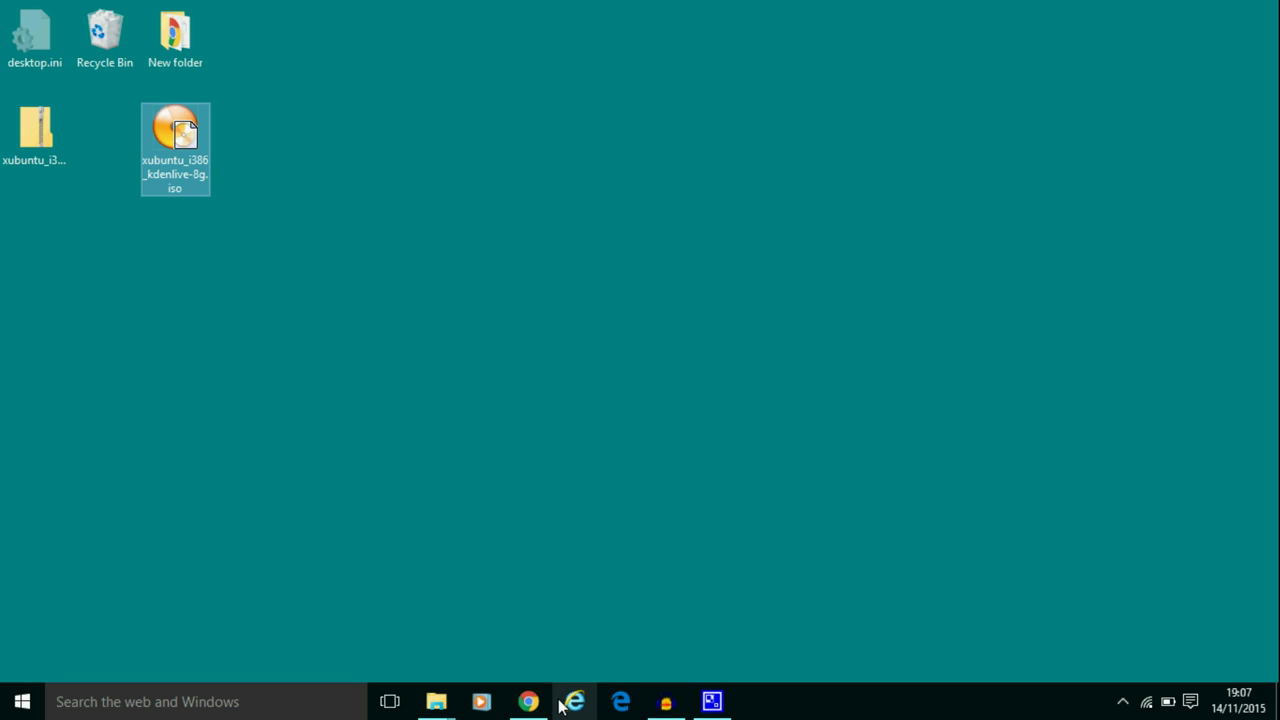
Download the ImageUSB program from the Kdenlive installation page in Chrome and open imageusb.zip
click(528, 700)
scroll(512, 370, down, 2)
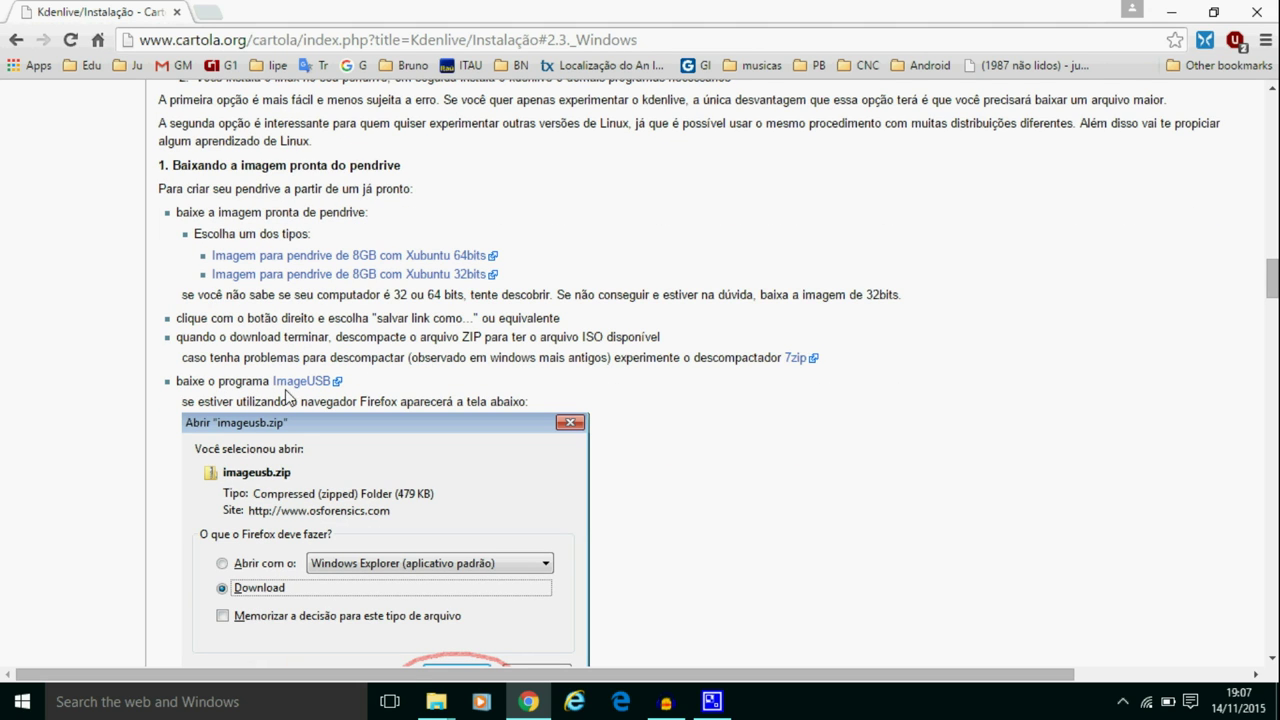
click(305, 384)
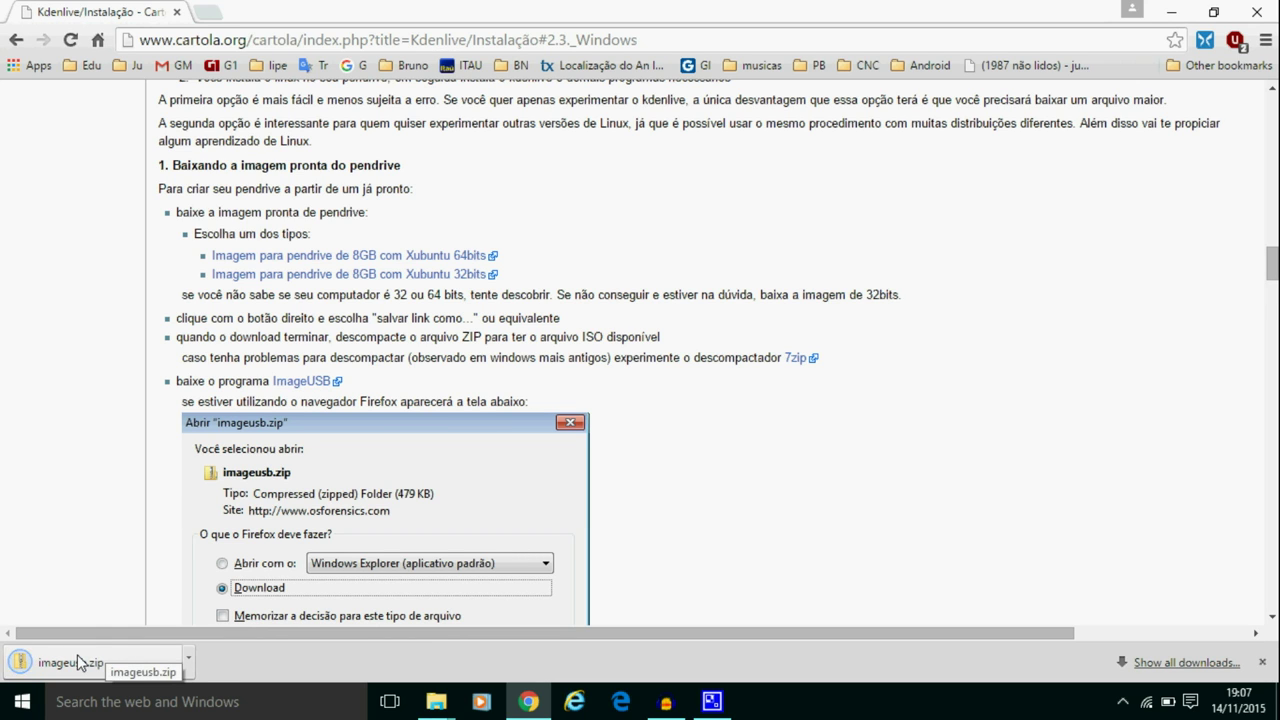
click(77, 654)
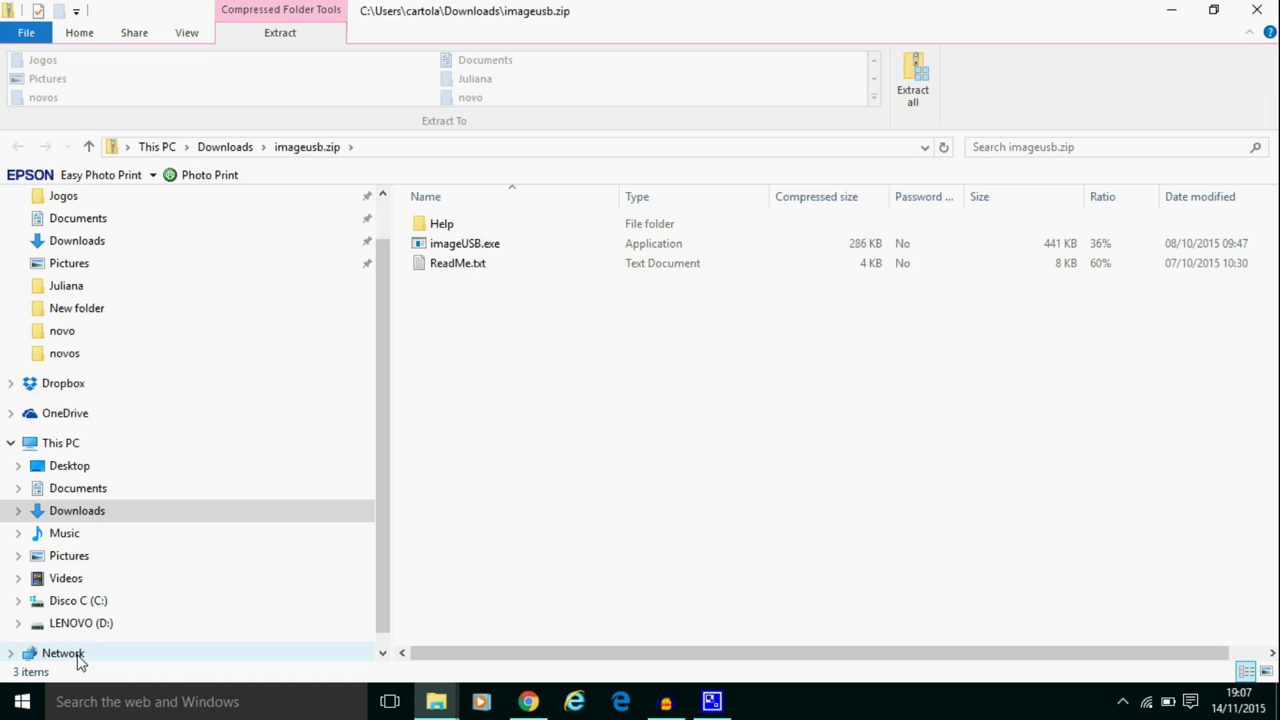
Copy imageUSB.exe from the archive onto the desktop and place it below the ISO file
click(481, 249)
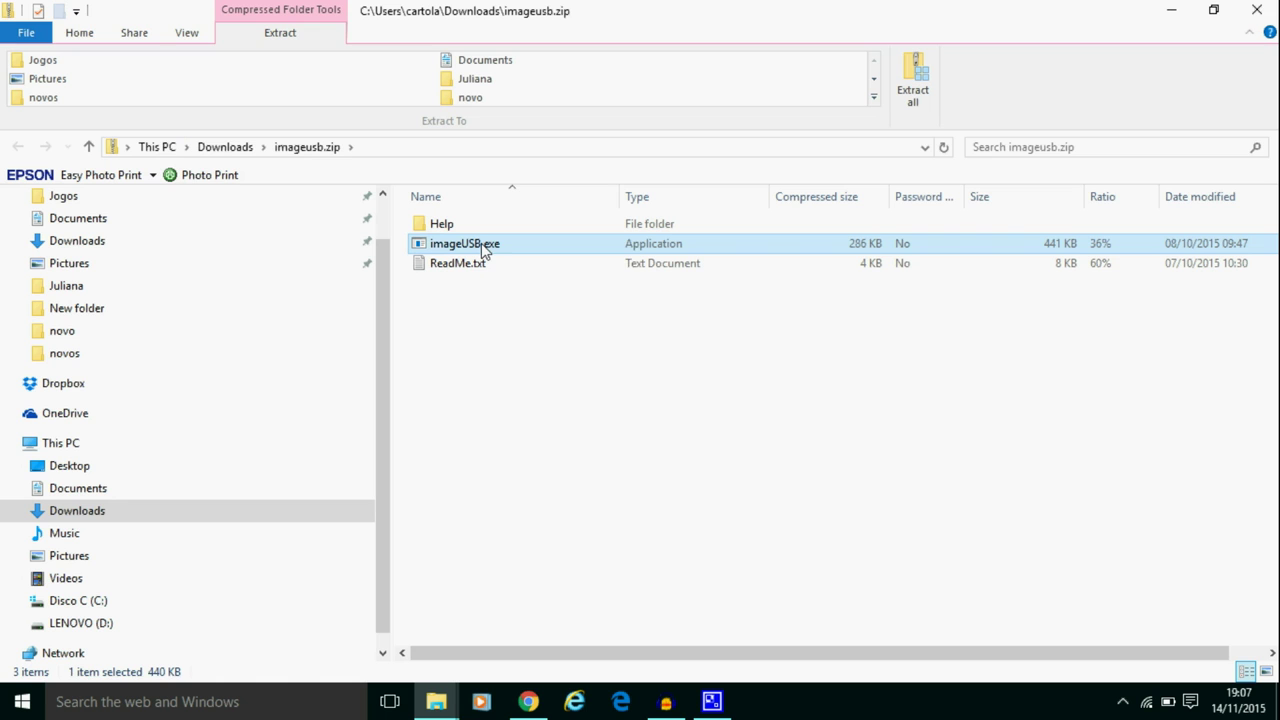
right_click(482, 249)
click(539, 310)
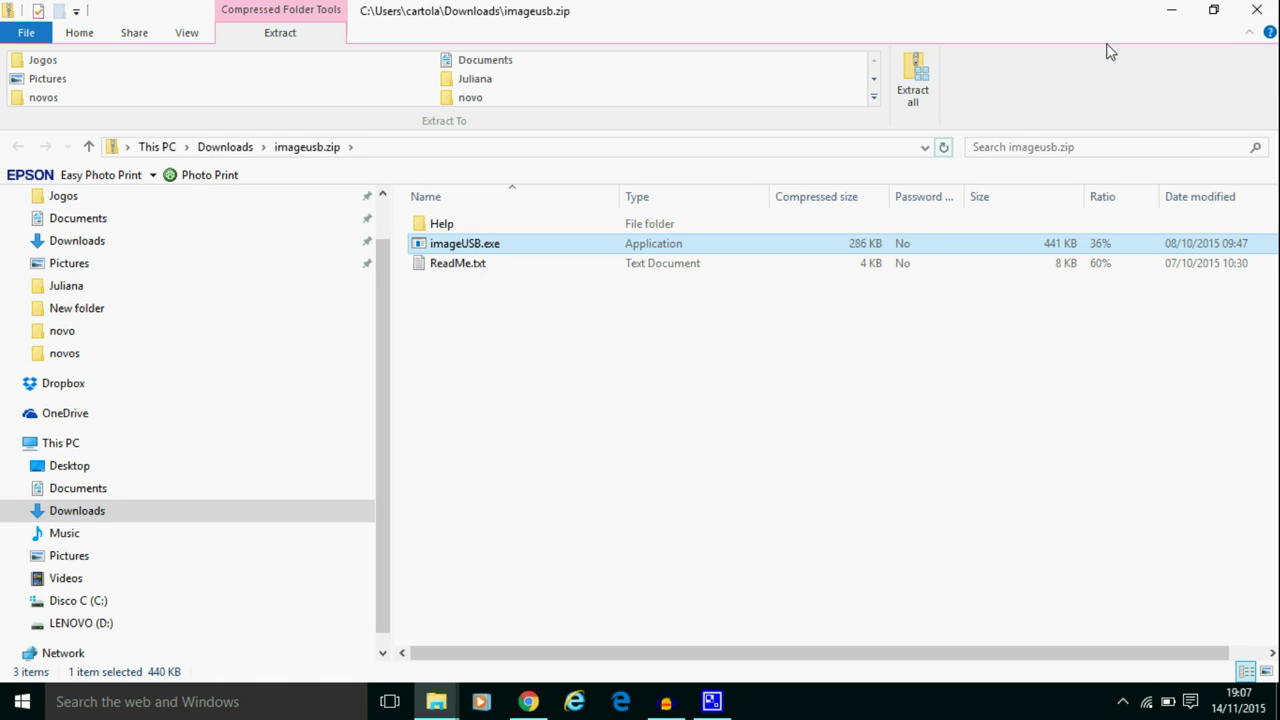
click(1172, 10)
click(1172, 10)
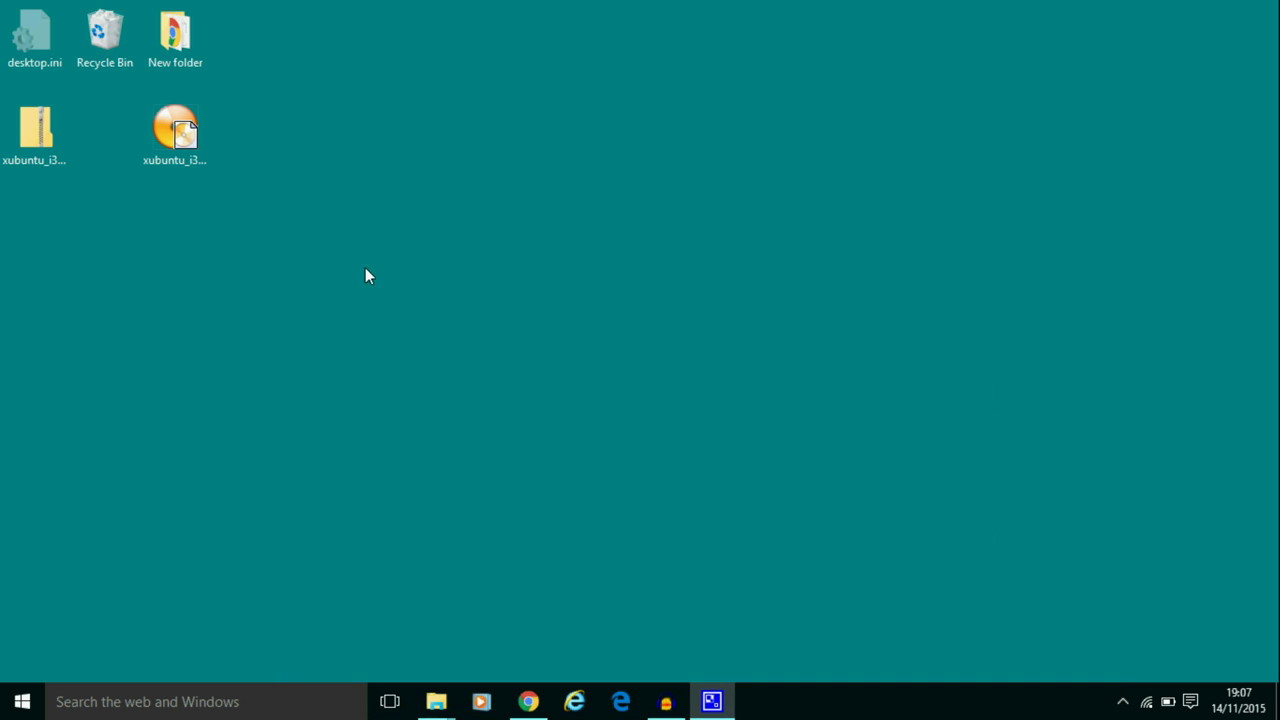
key(ctrl+v)
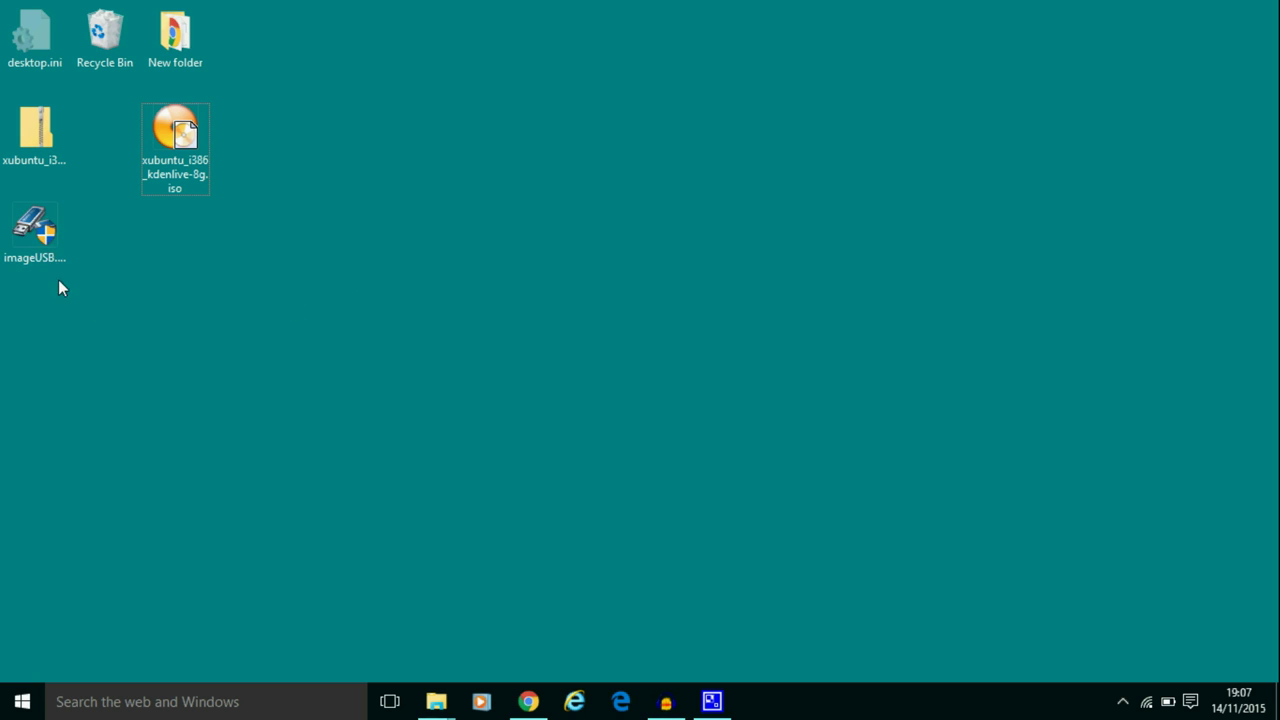
drag(37, 229, 175, 234)
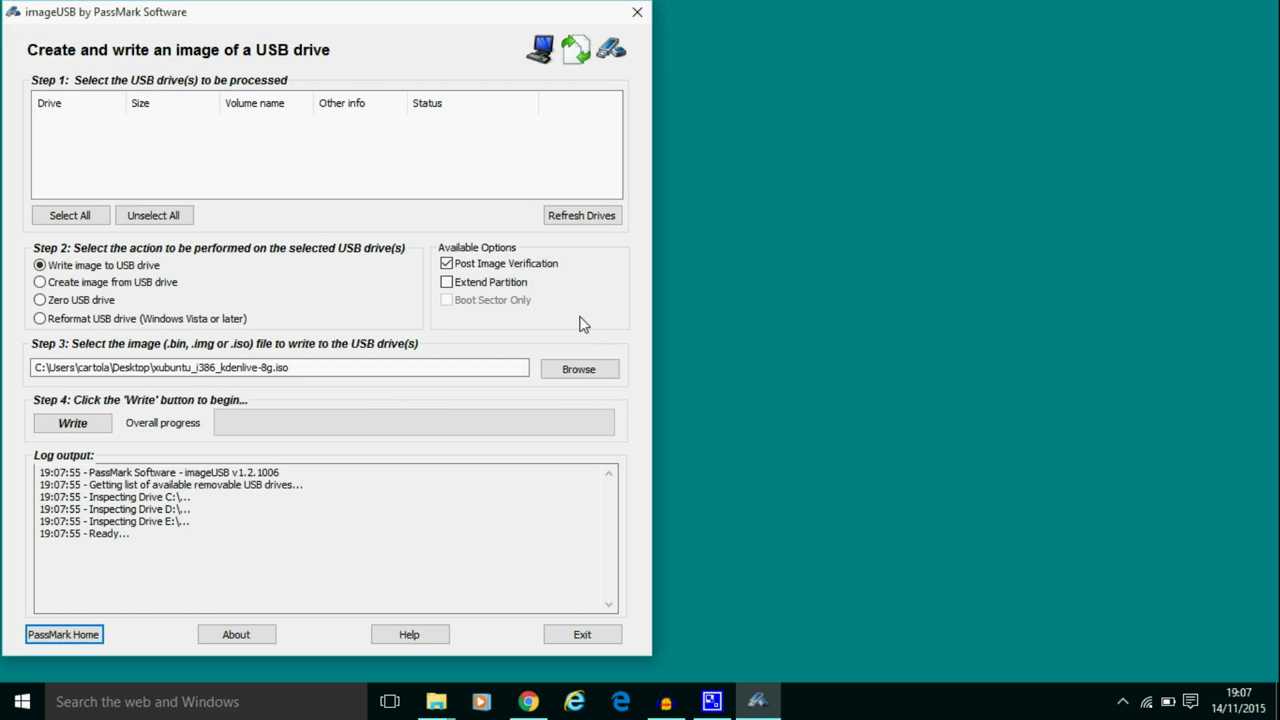
Move the imageUSB window clear of the desktop files, refresh the drive list and select USB drive F:\
drag(422, 19, 683, 22)
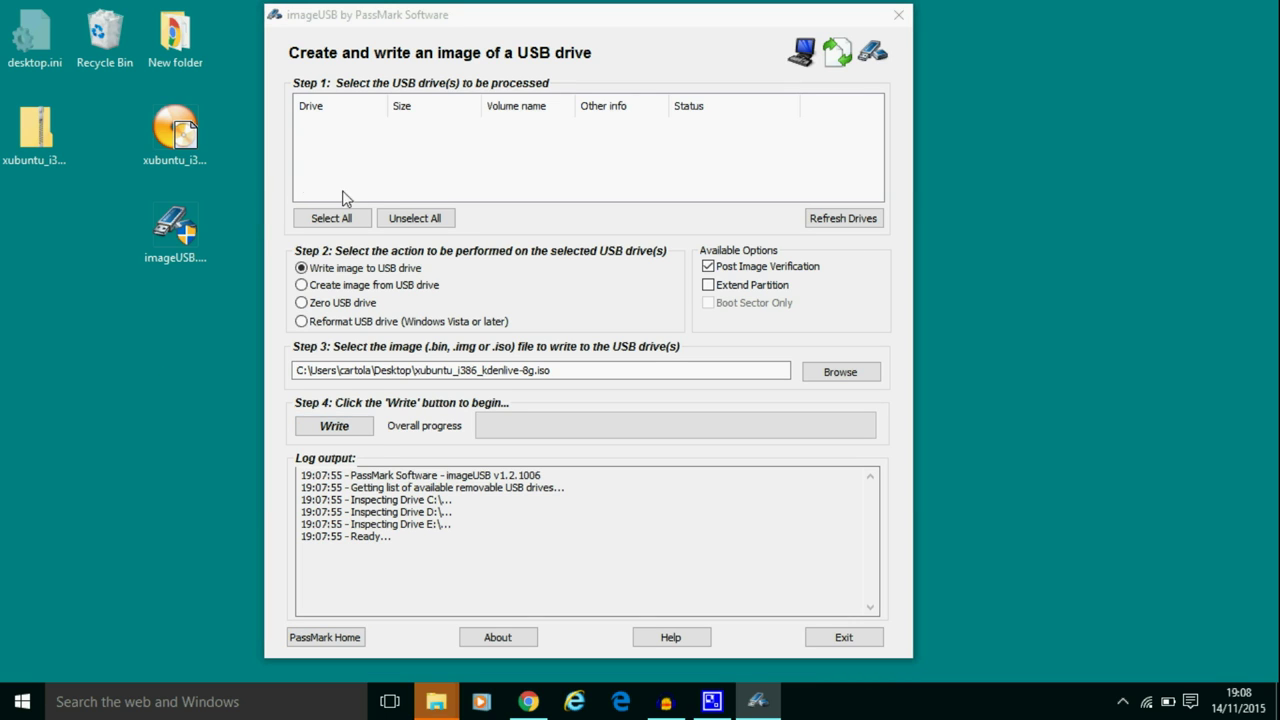
click(838, 219)
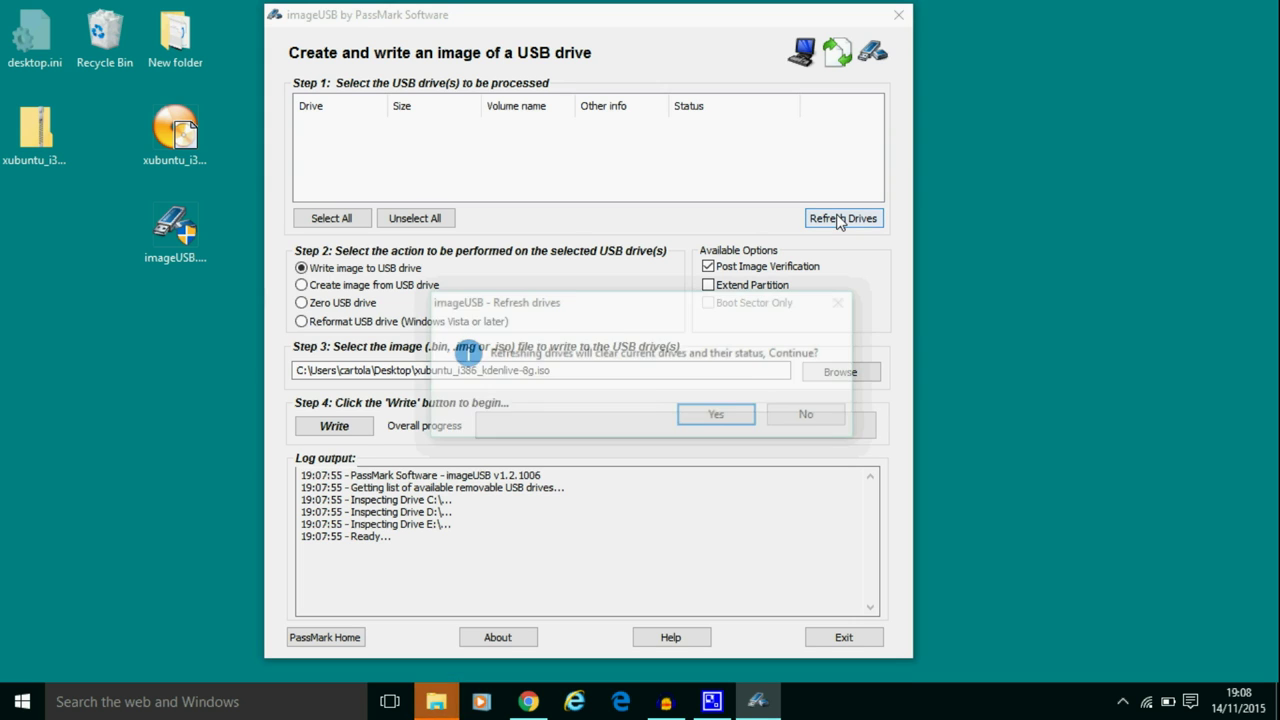
click(727, 415)
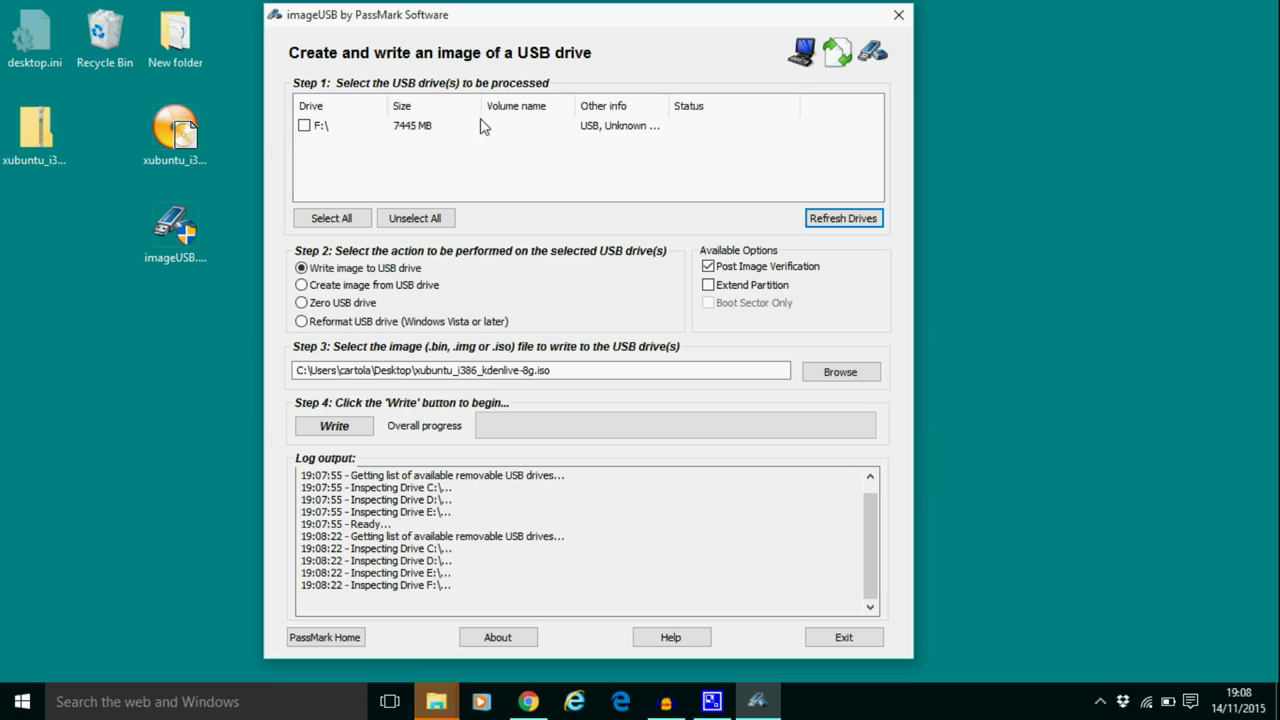
click(304, 125)
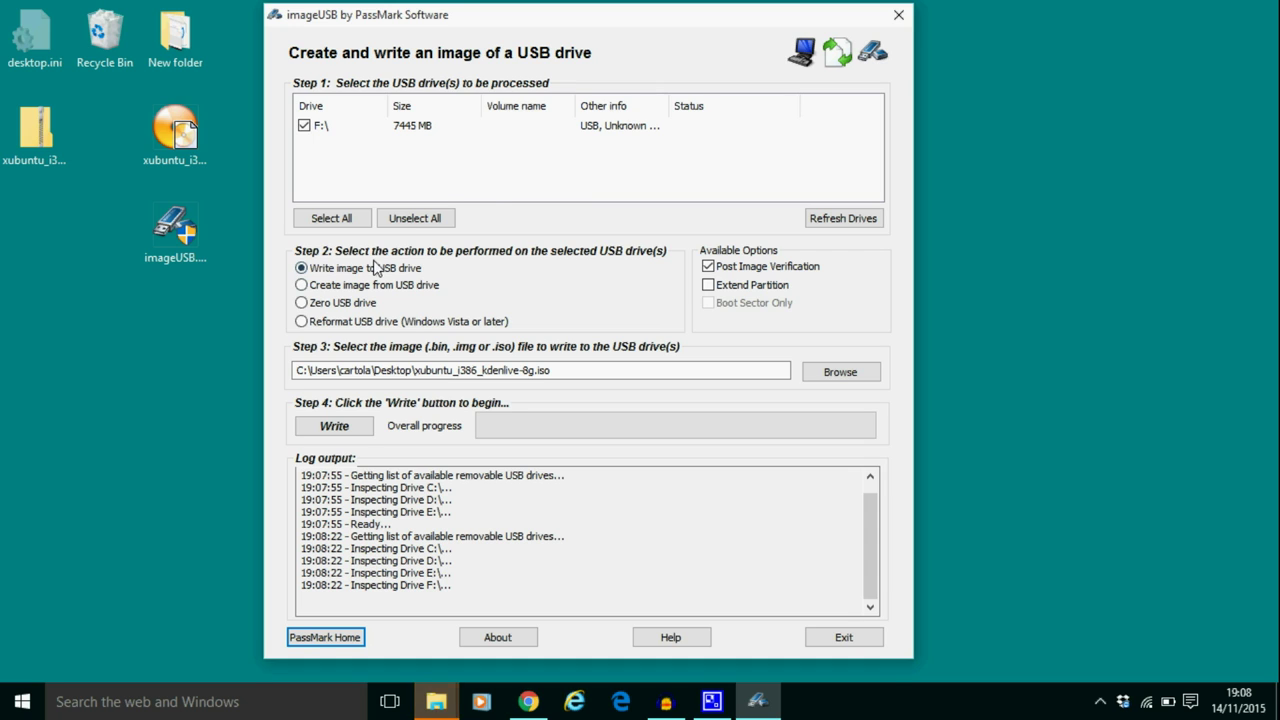
Dismiss the Dropbox camera upload prompt without importing anything
mouse_move(379, 272)
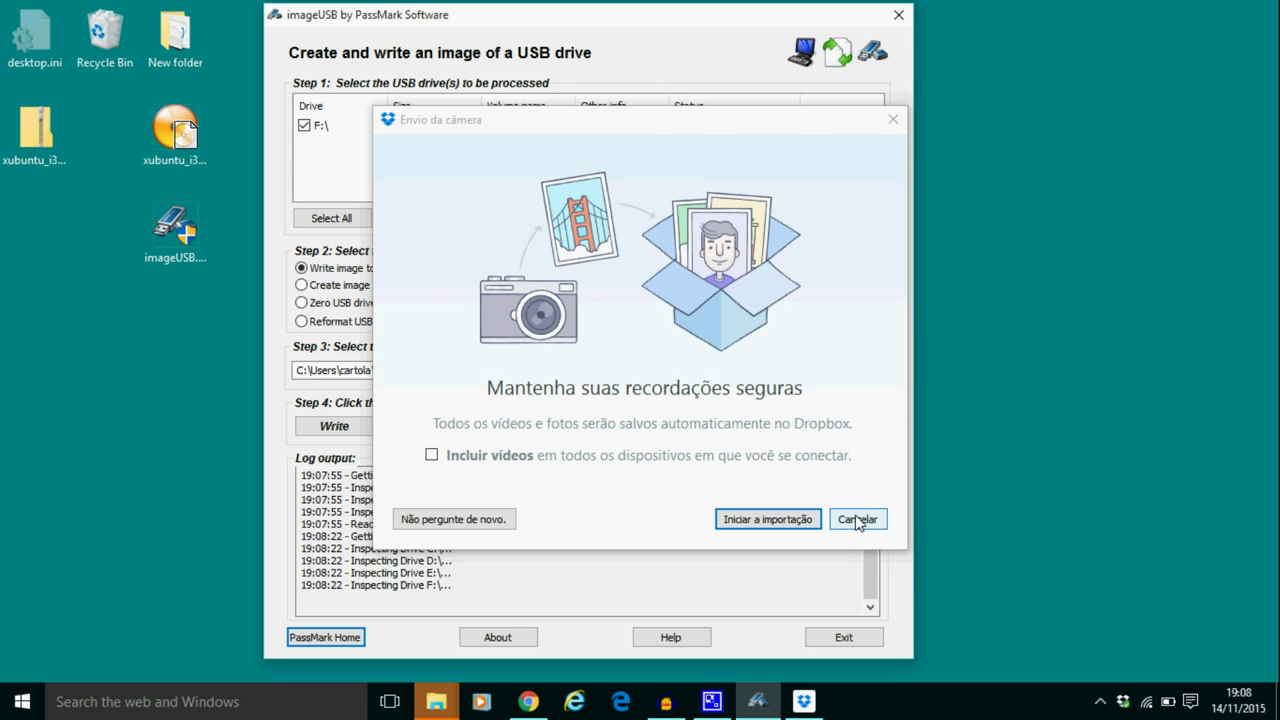
click(857, 519)
click(857, 519)
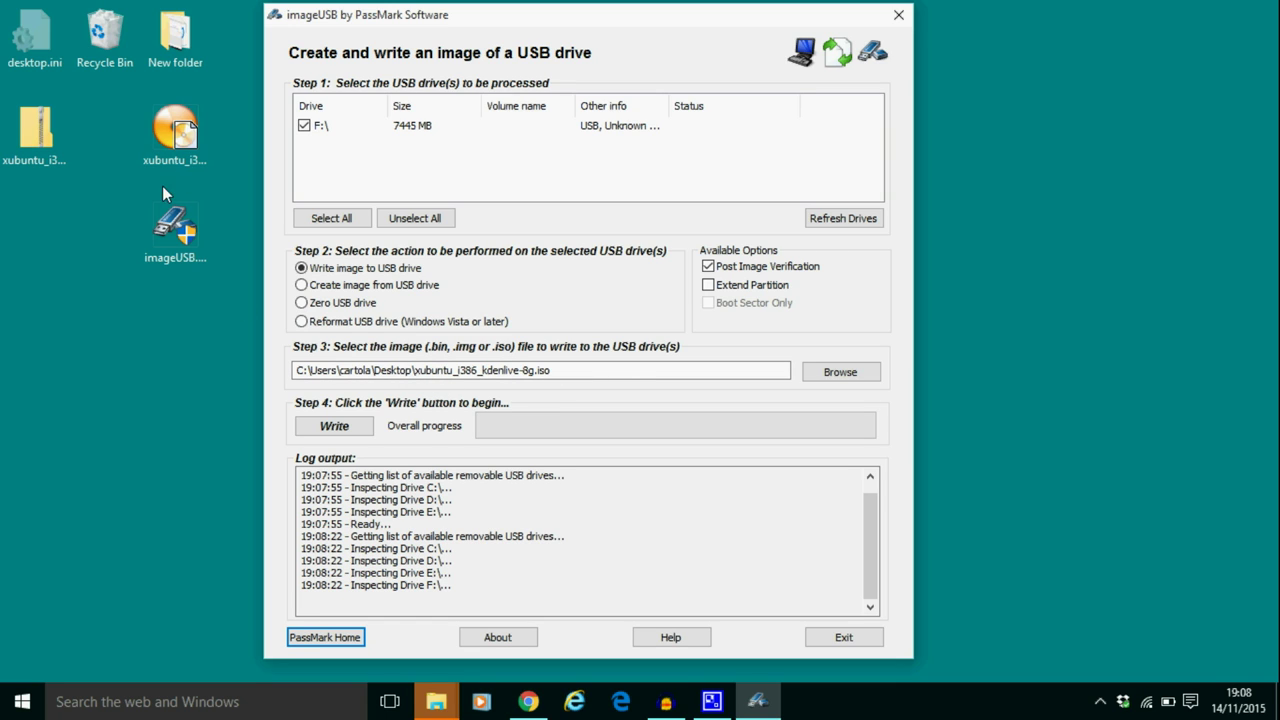
Choose xubuntu_i386_kdenlive-8g.iso on the desktop as the image file to write to the USB drive
click(840, 375)
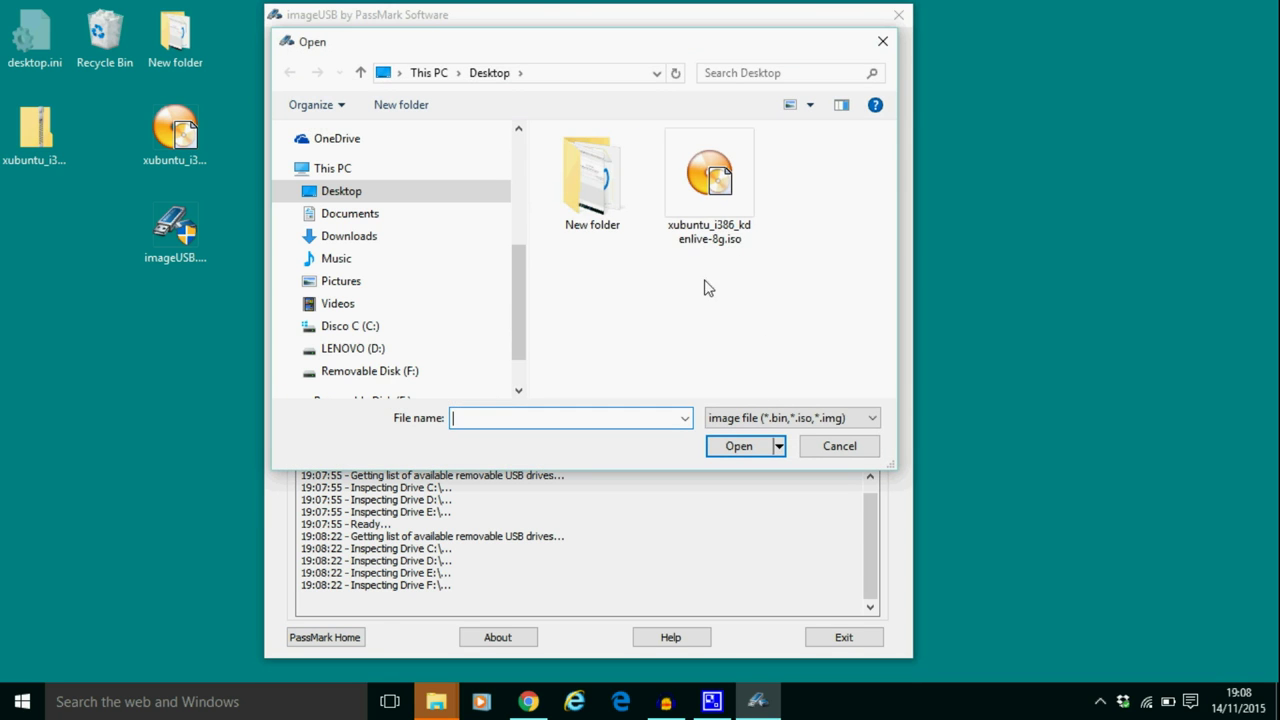
click(712, 178)
click(742, 447)
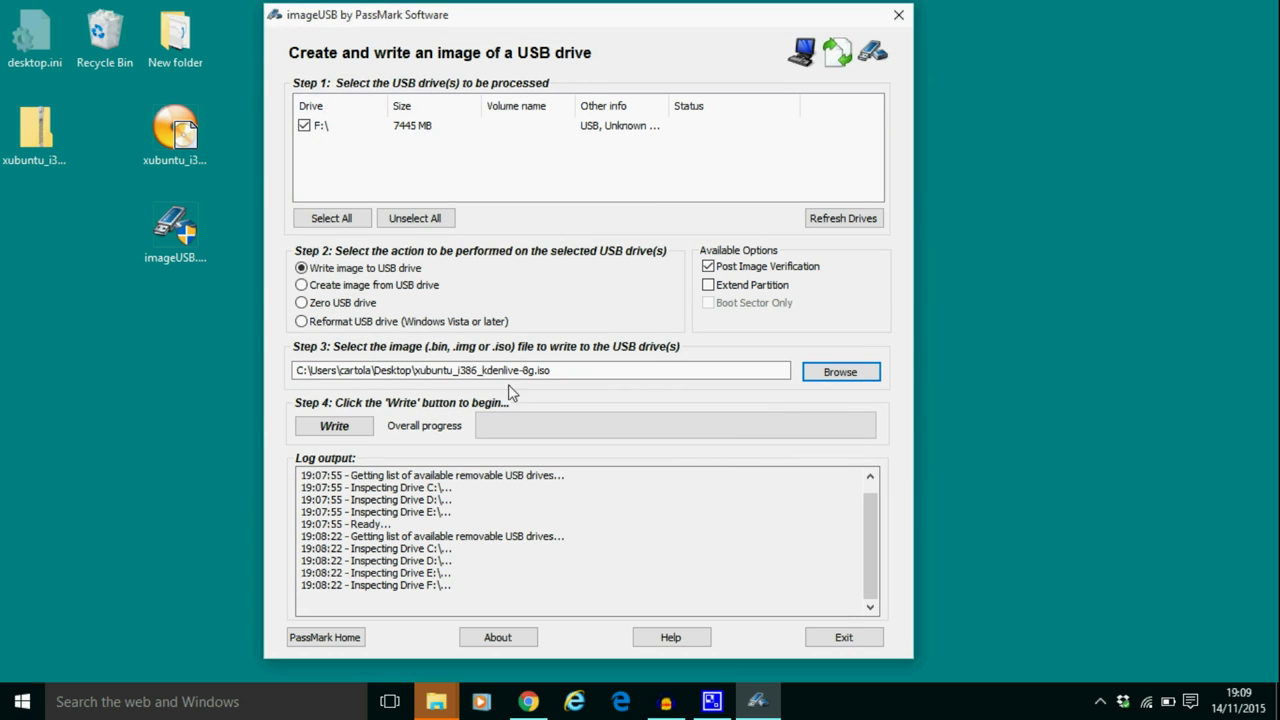
Write the image to drive F:\ with Post Image Verification enabled, accepting both confirmations, and widen the Status column
mouse_move(804, 274)
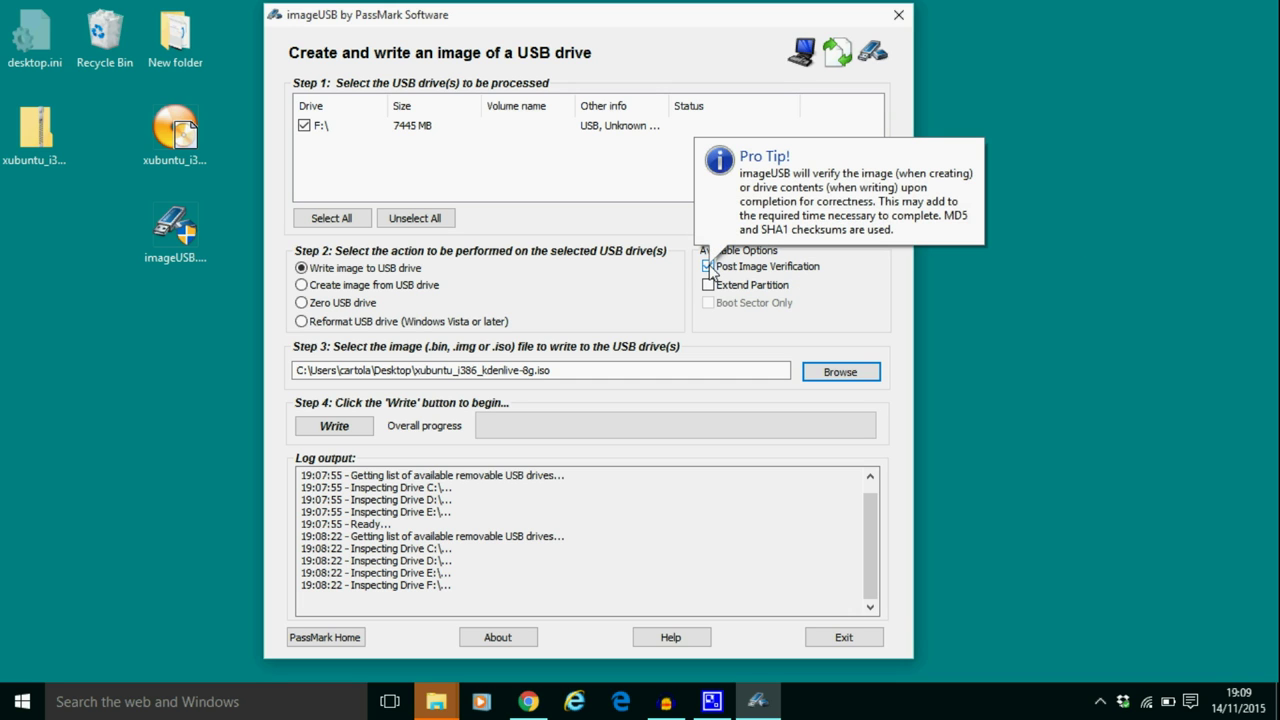
mouse_move(778, 292)
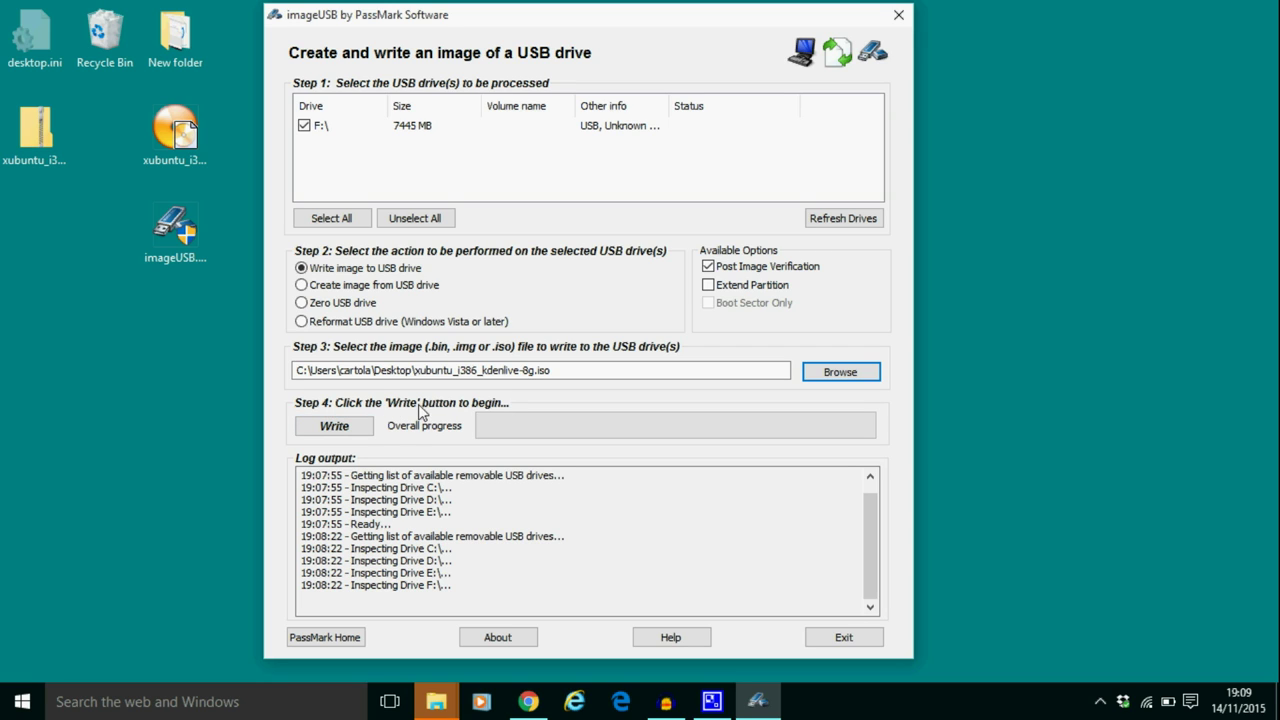
click(346, 427)
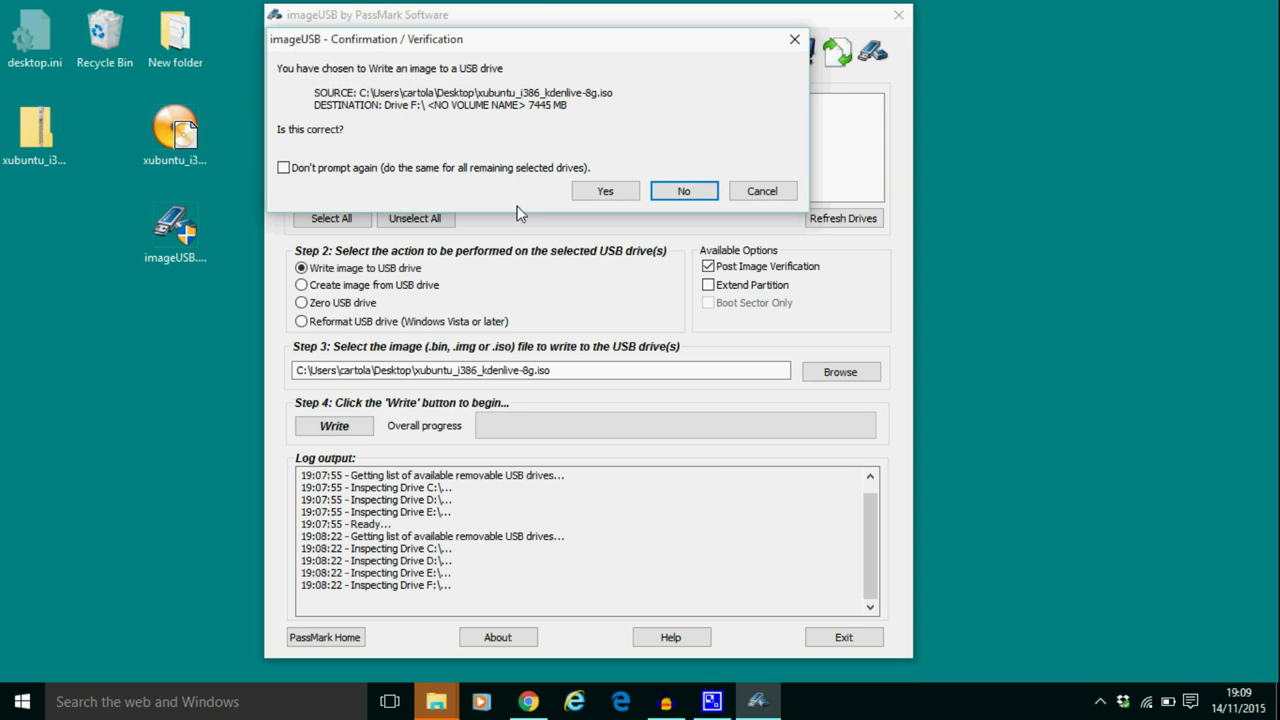
click(620, 197)
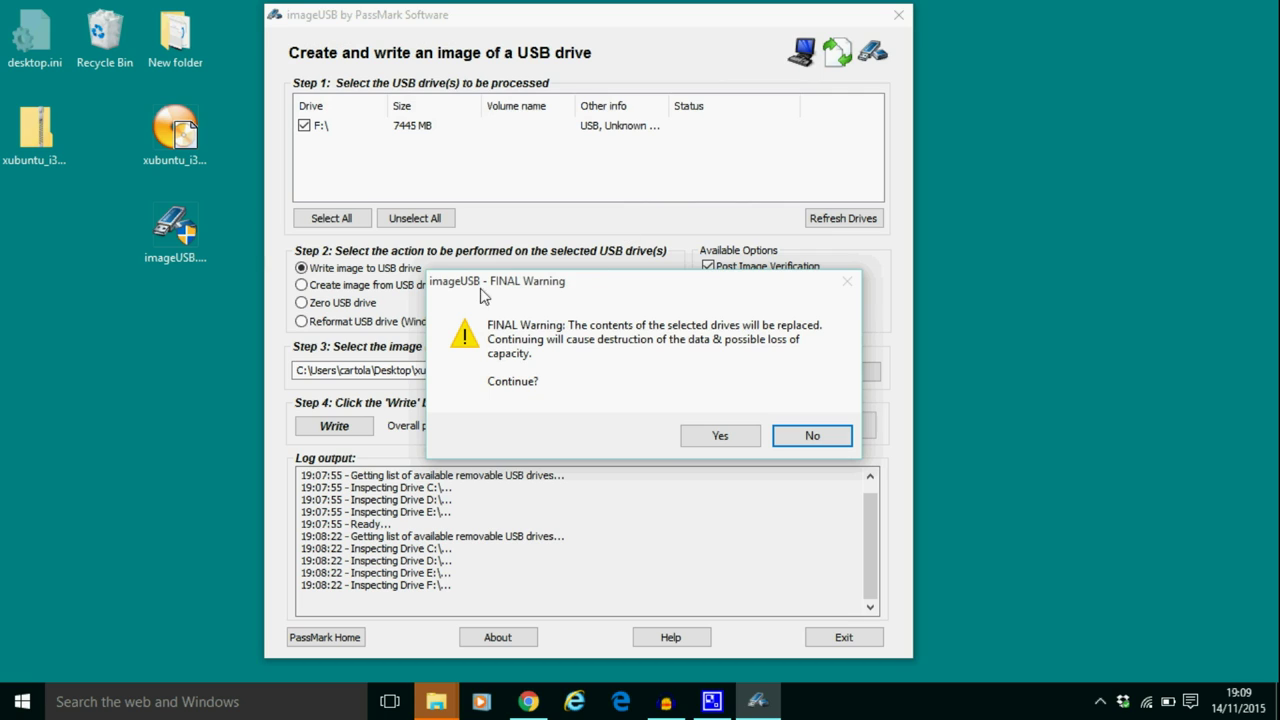
click(722, 437)
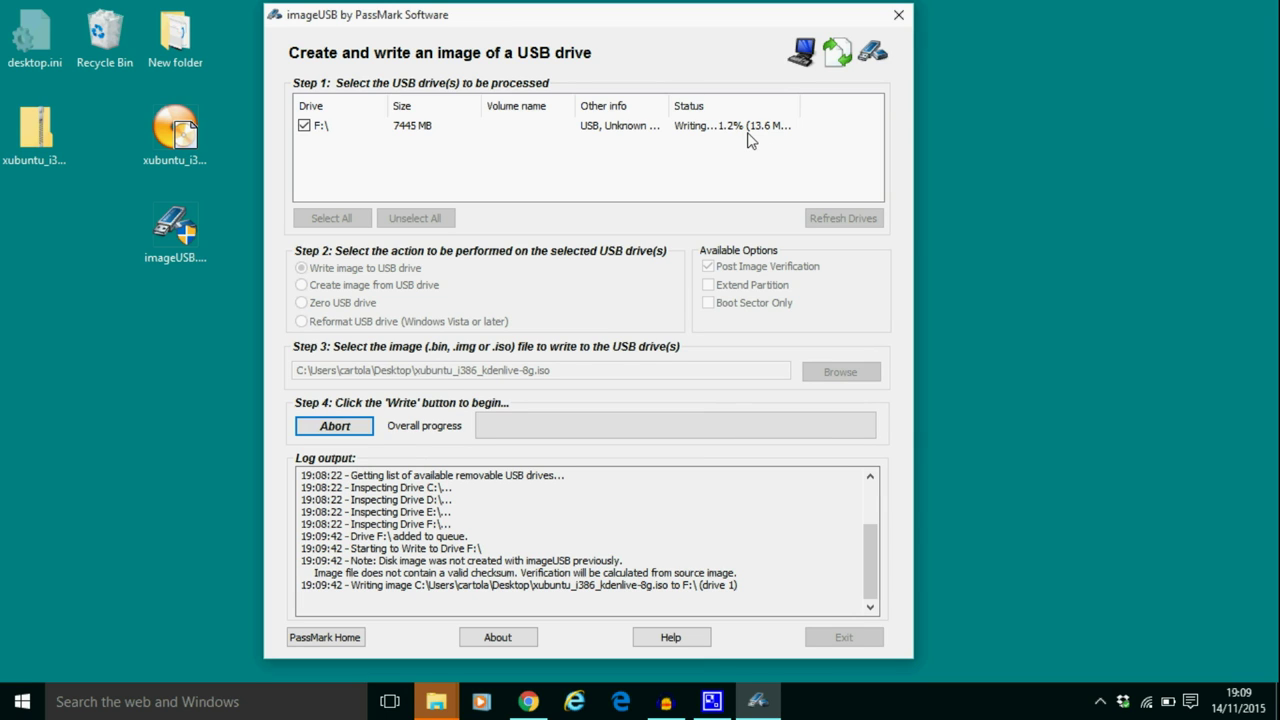
drag(803, 114, 855, 116)
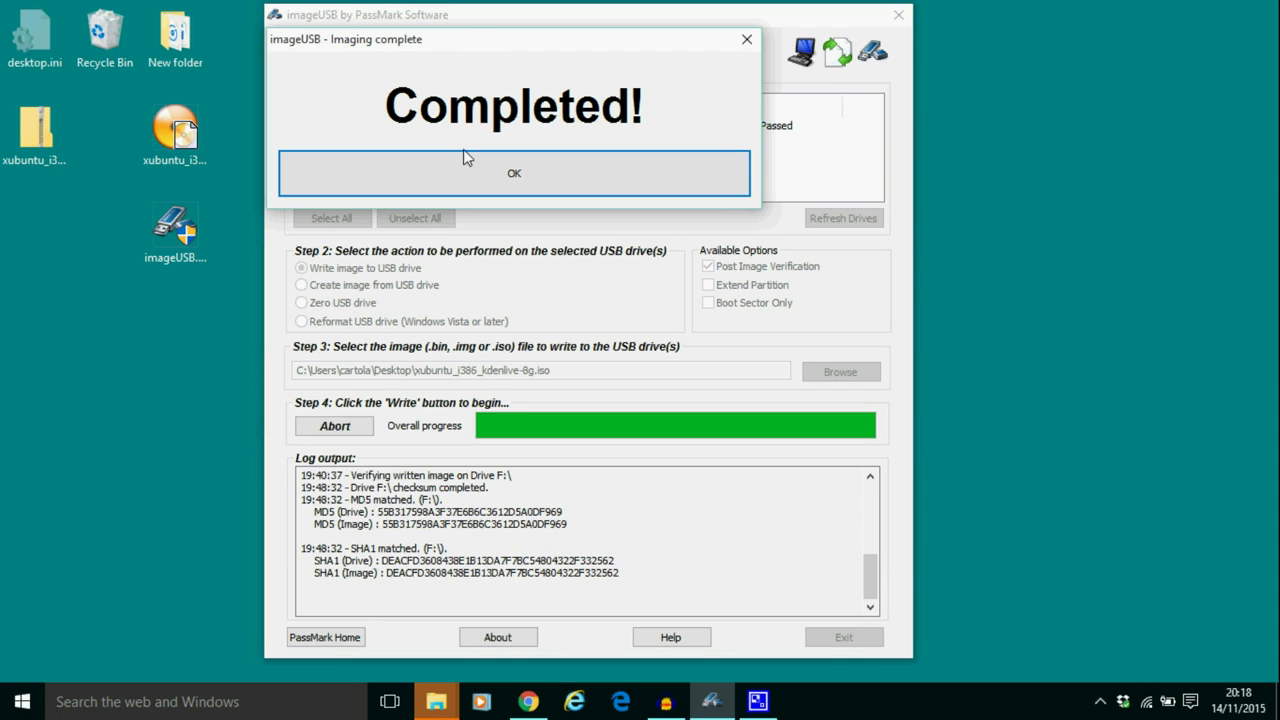
Acknowledge the completed imaging, close imageUSB and decline formatting the disk in drive F:
click(571, 177)
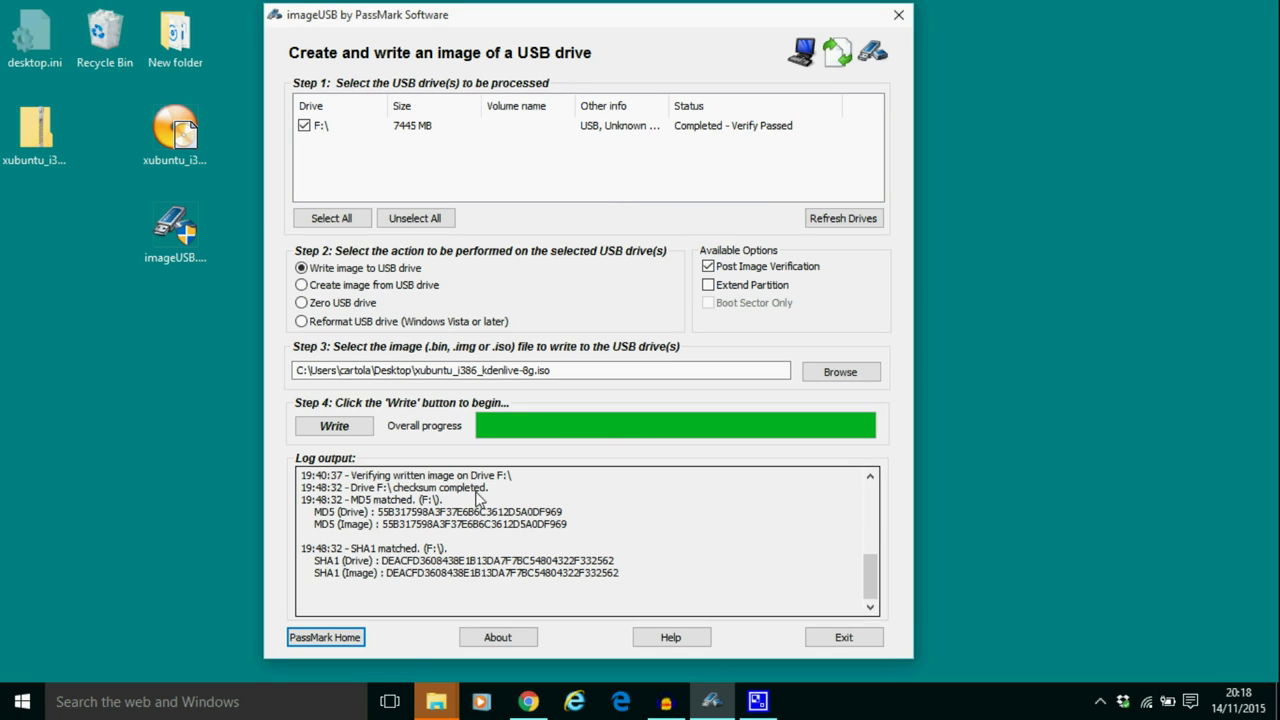
click(898, 14)
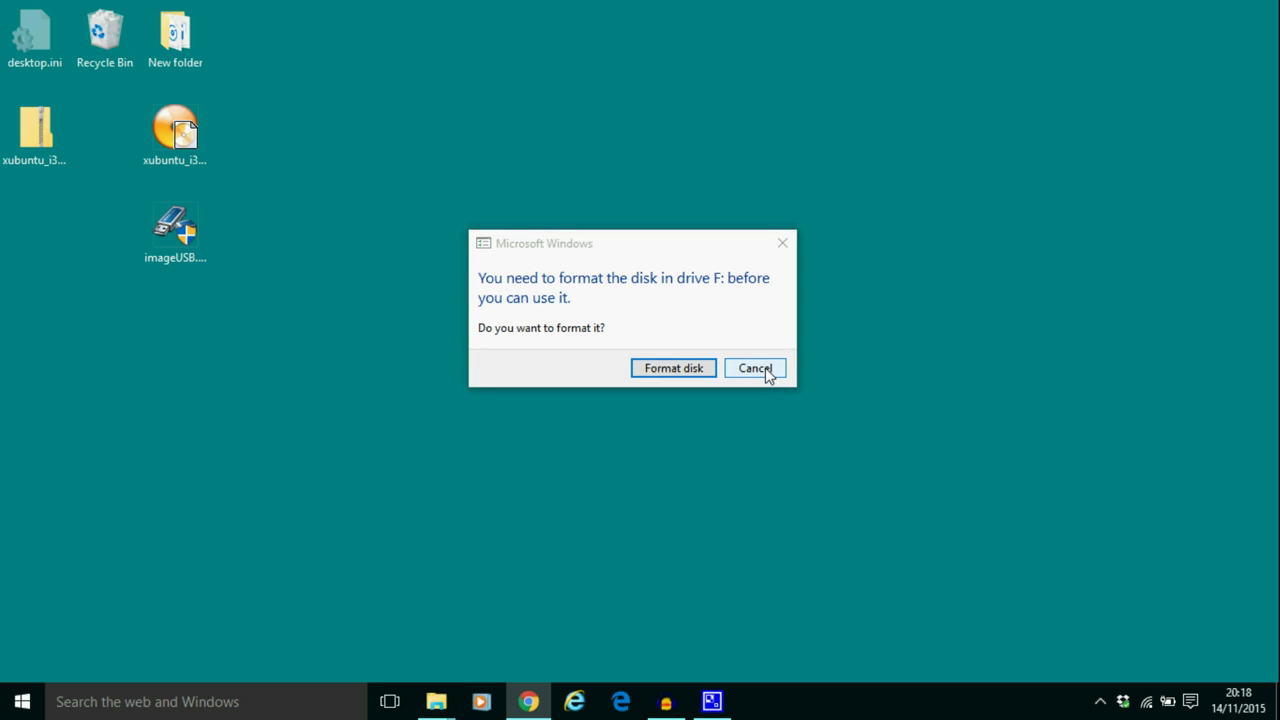
click(765, 370)
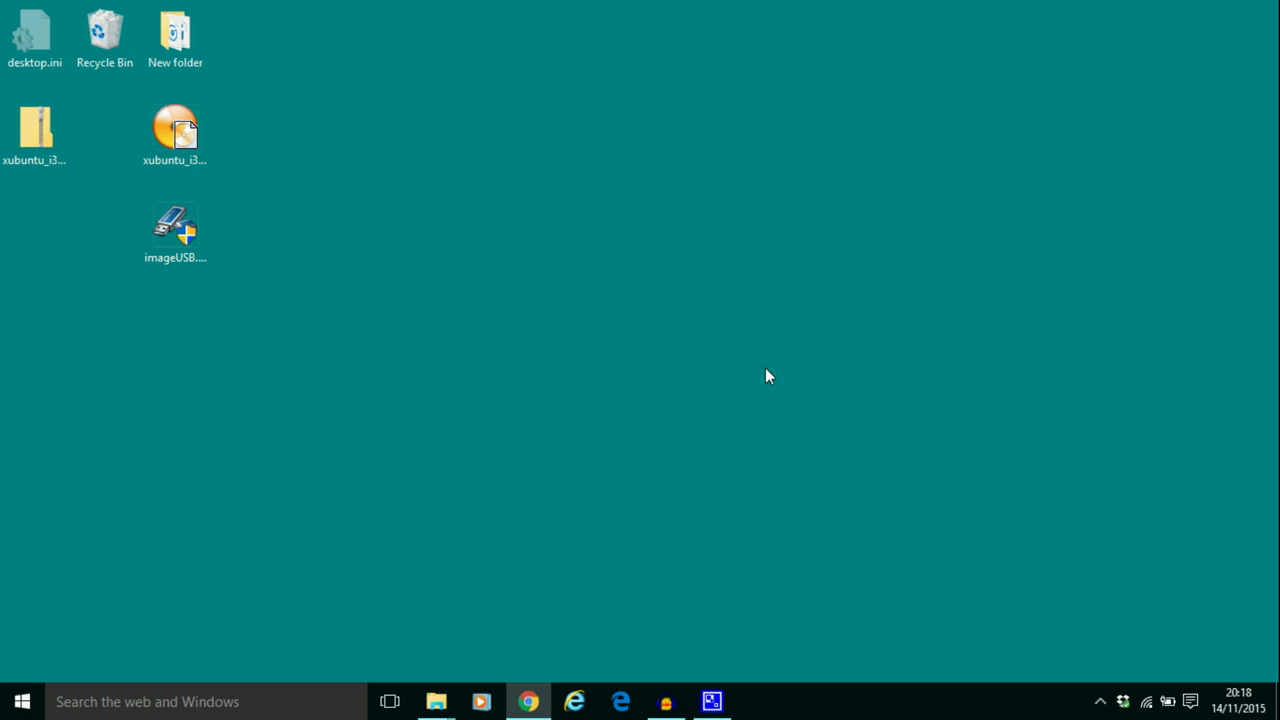
Safely eject the DataTraveler 2.0 USB drive, MULTIBOOT (F:)
click(1102, 703)
click(1040, 551)
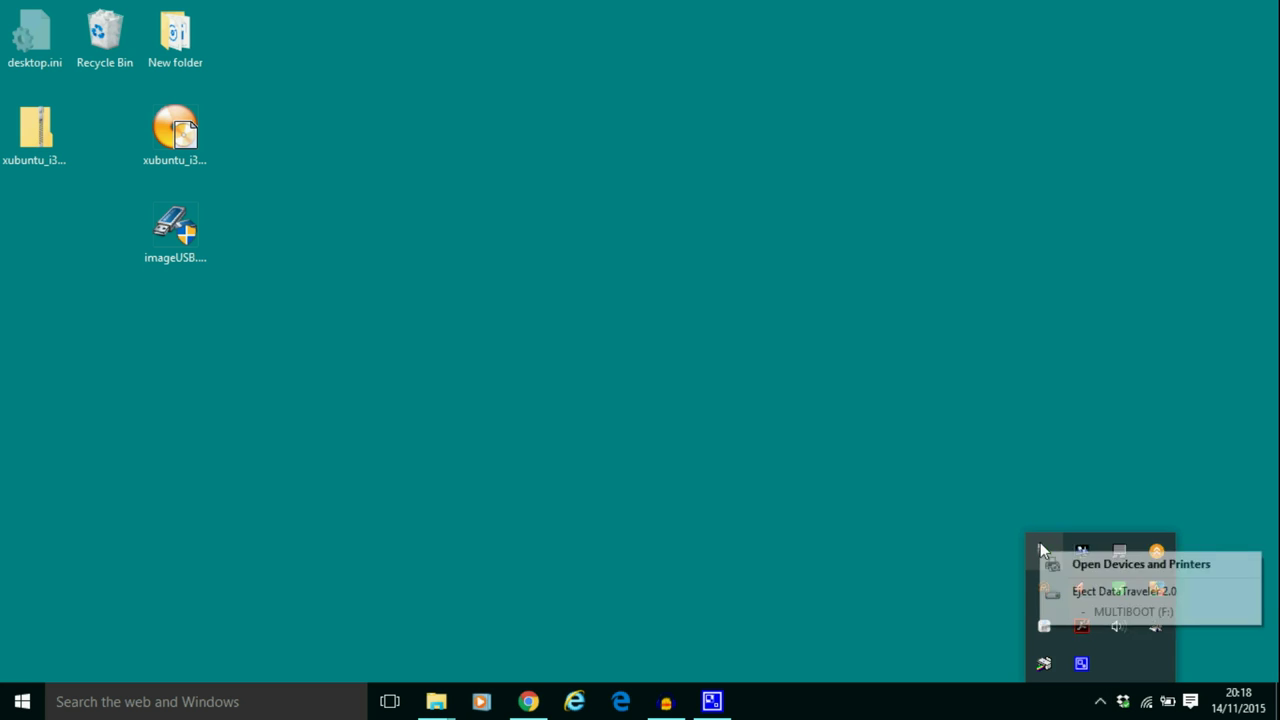
click(1108, 593)
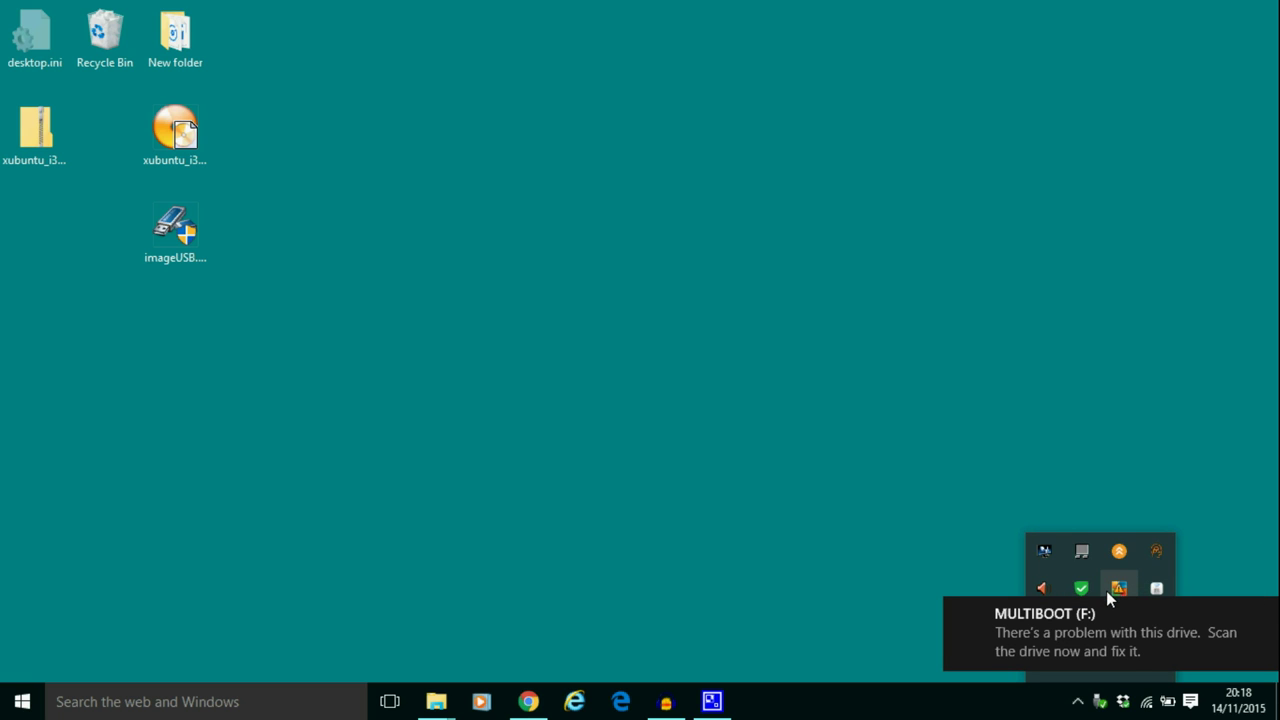
Dismiss the MULTIBOOT (F:) drive notification, recheck the removable device's eject options and return to the desktop
click(1101, 704)
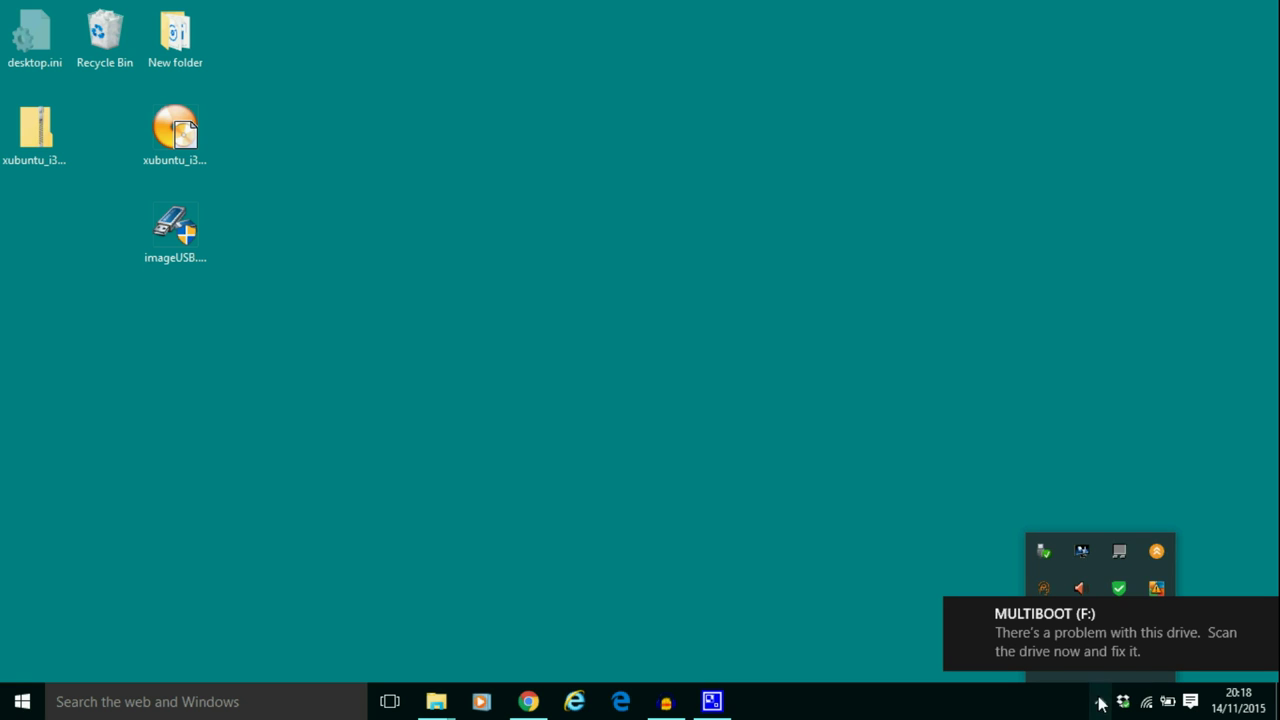
click(1101, 704)
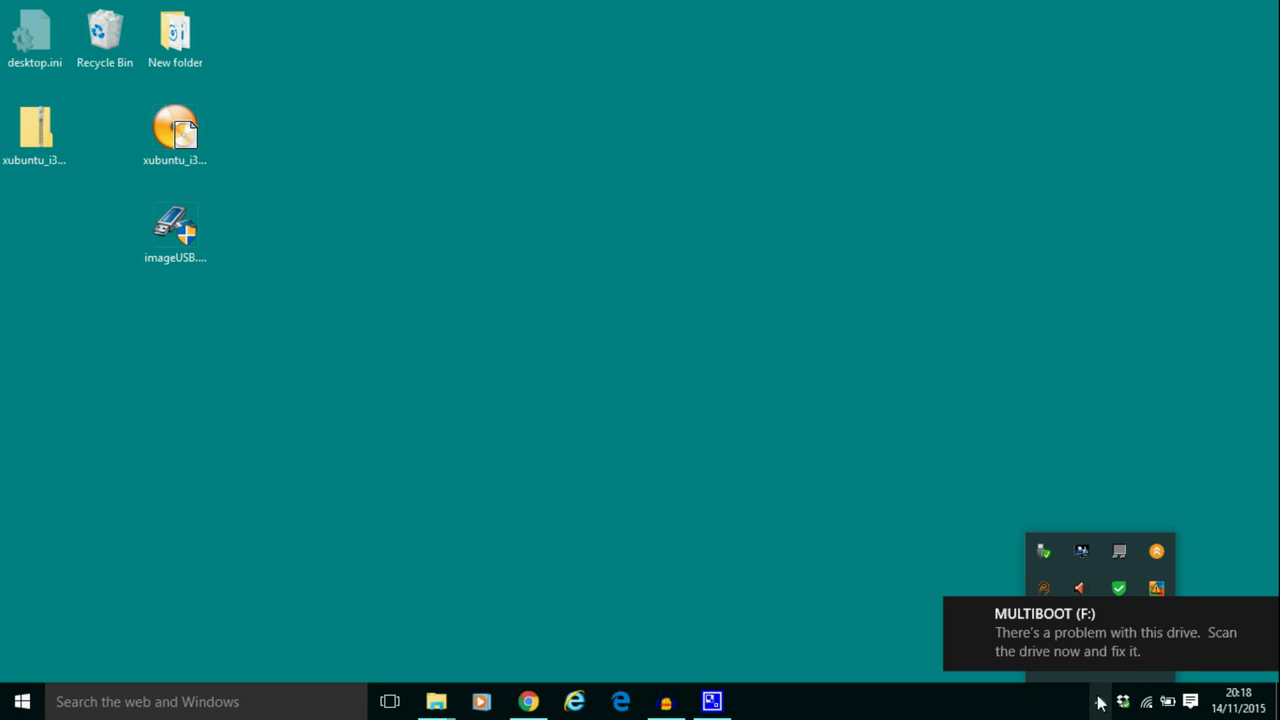
right_click(1040, 554)
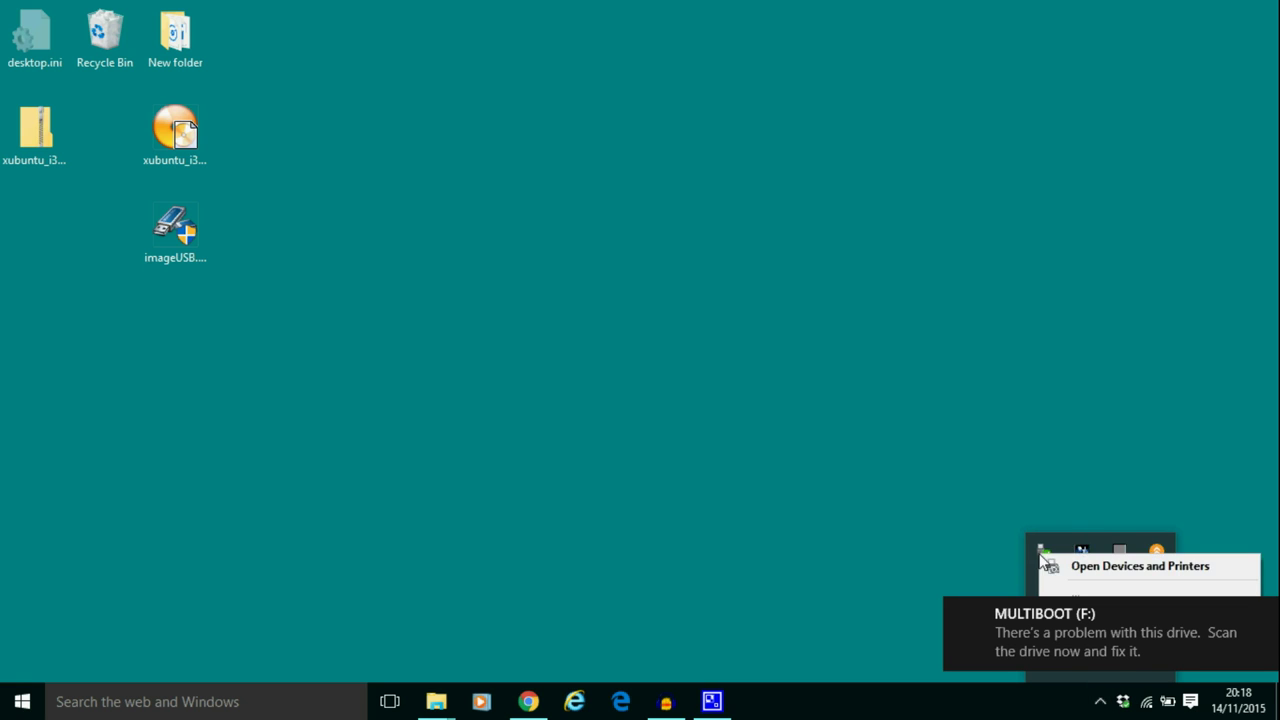
click(1266, 614)
click(1101, 704)
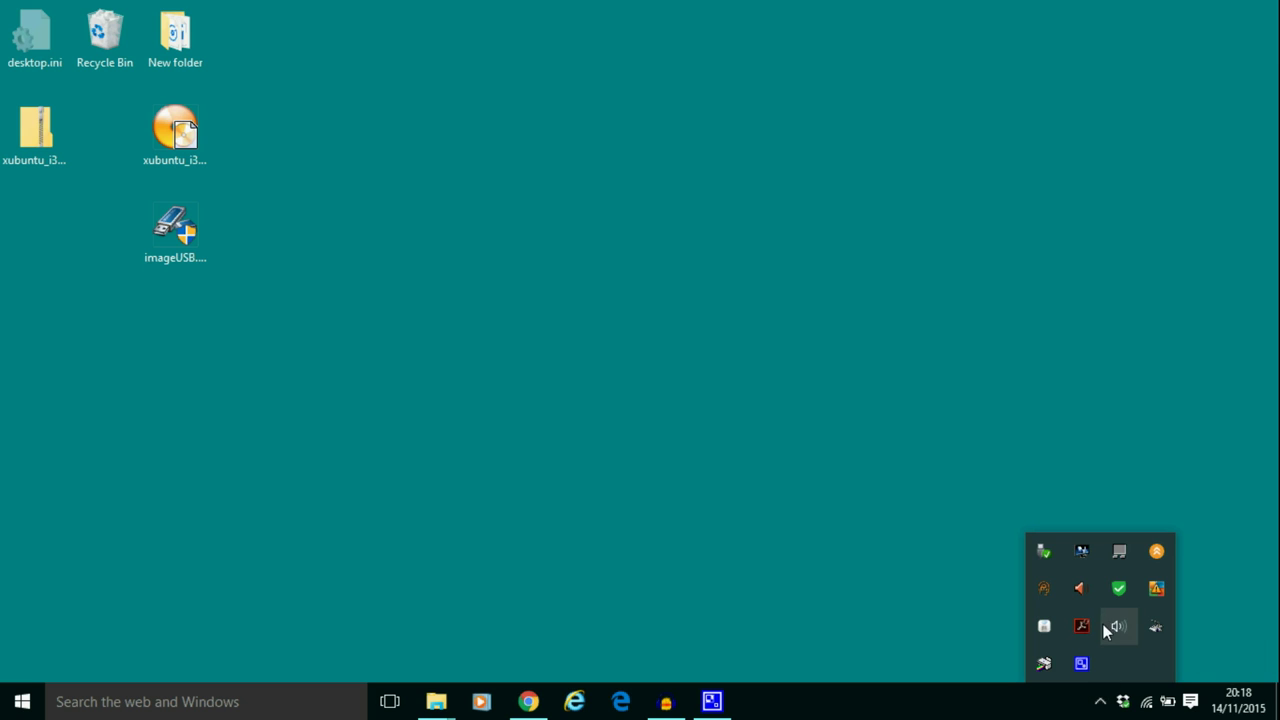
right_click(1057, 560)
click(1031, 471)
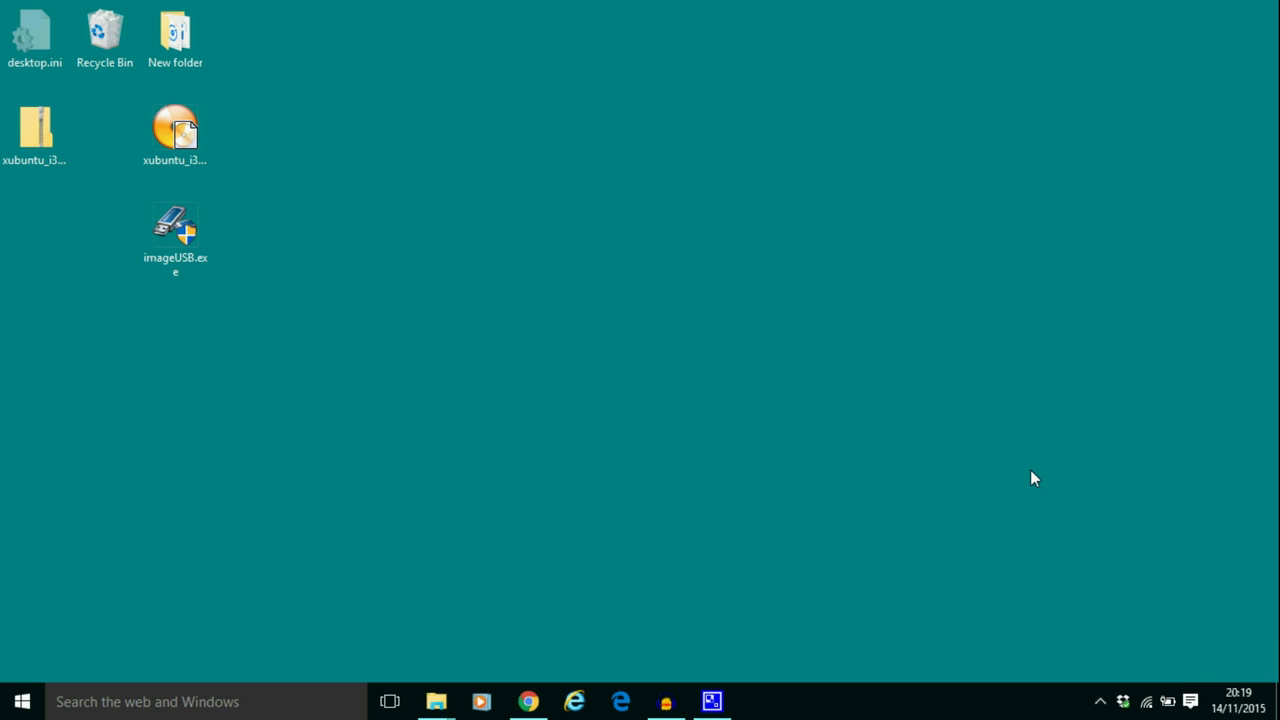